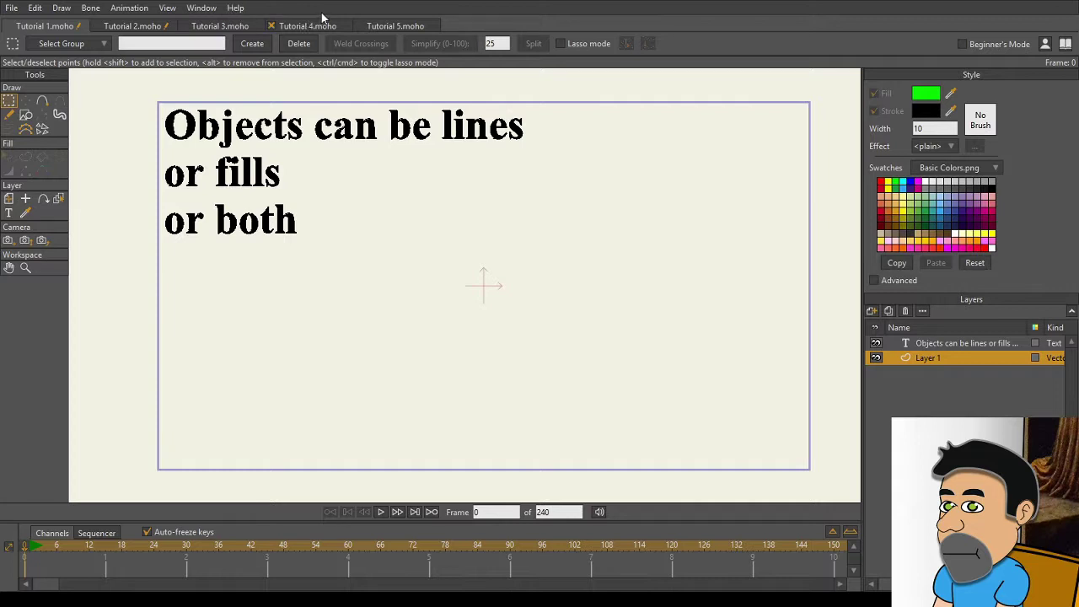
- Draw a green pentagon with a black outline at the upper right using Auto-stroke
left_click(43, 99)
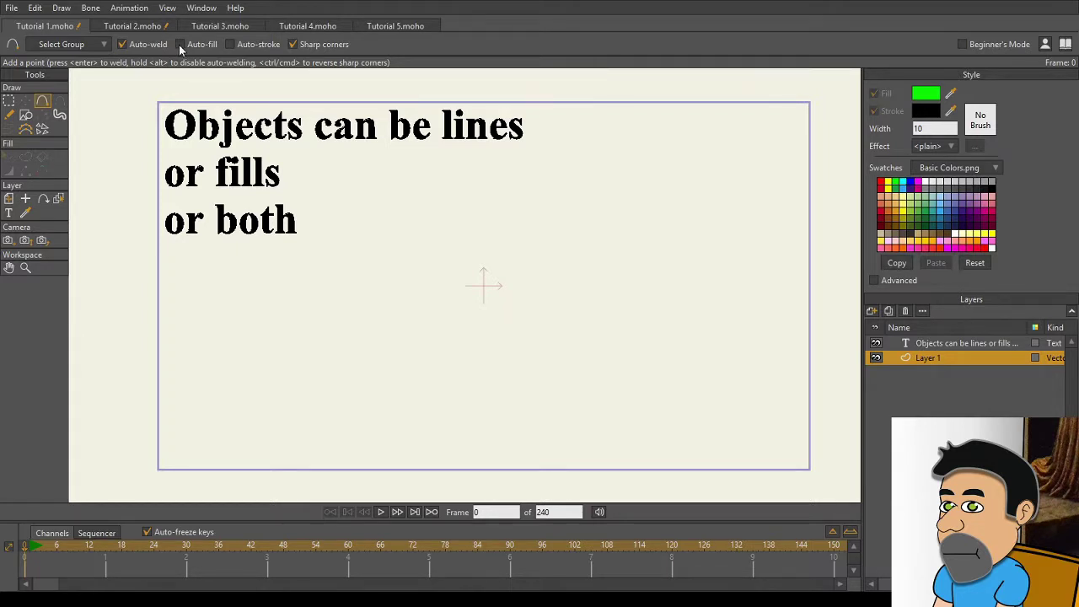
left_click(229, 44)
mouse_move(758, 190)
left_mouse_down()
mouse_move(702, 129)
mouse_move(612, 177)
mouse_move(646, 245)
mouse_move(730, 256)
mouse_move(759, 221)
mouse_move(760, 190)
left_mouse_up()
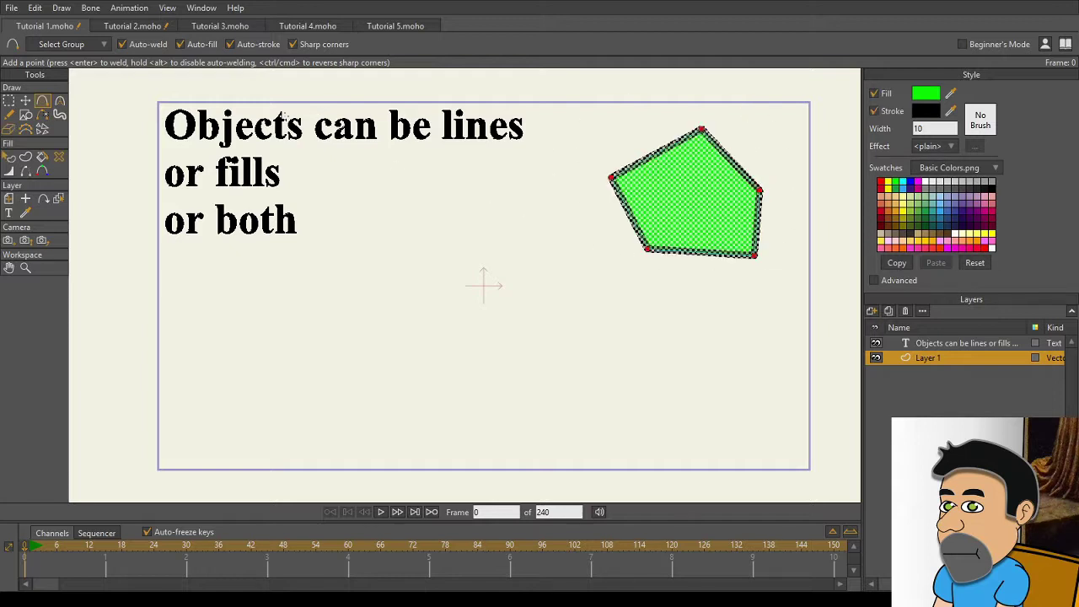
- With Auto-fill off, draw an outline-only pentagon in the middle
left_click(179, 44)
mouse_move(554, 210)
left_mouse_down()
mouse_move(589, 274)
mouse_move(501, 224)
mouse_move(478, 229)
left_mouse_up()
left_click_drag(478, 229, 474, 317)
left_click_drag(475, 317, 549, 350)
left_click_drag(549, 351, 589, 275)
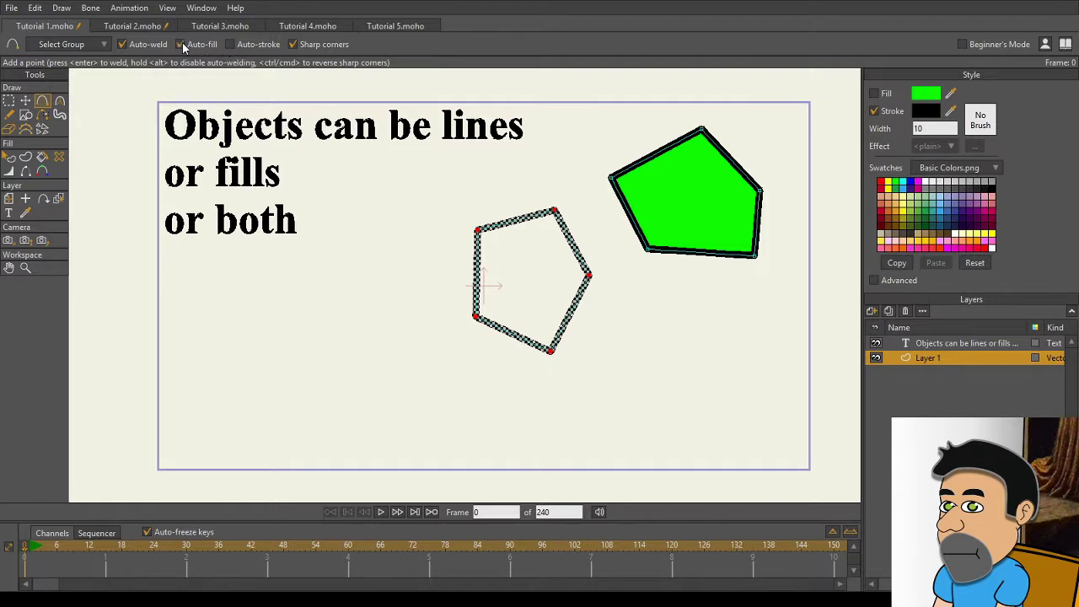
- Draw a green fill-only pentagon on the left
mouse_move(421, 318)
left_mouse_down()
mouse_move(412, 245)
mouse_move(349, 271)
mouse_move(320, 330)
left_mouse_up()
left_click_drag(320, 330, 372, 369)
mouse_move(372, 370)
left_mouse_down()
mouse_move(422, 342)
mouse_move(421, 318)
left_mouse_up()
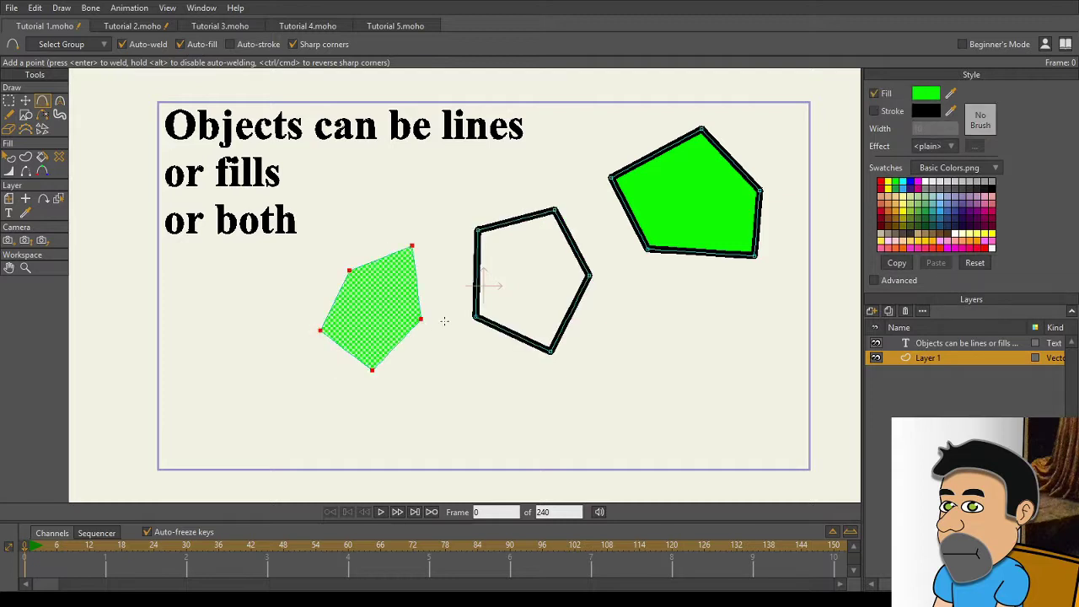
left_click(25, 100)
- Draw a bare lower-left pentagon with no fill and no outline
left_click(234, 308)
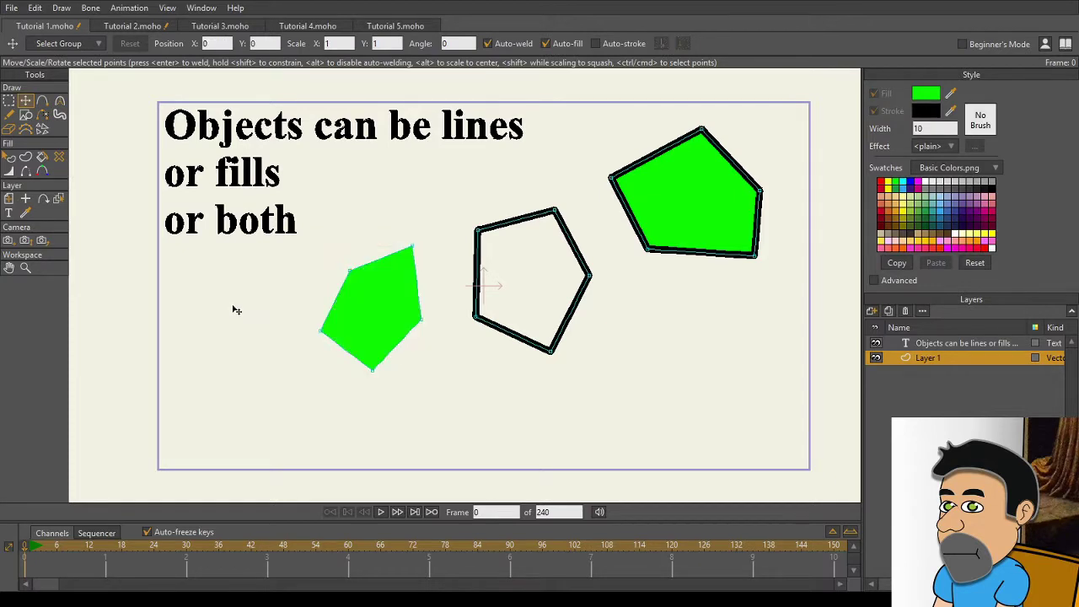
left_click(42, 101)
left_click(181, 45)
mouse_move(293, 365)
left_mouse_down()
mouse_move(277, 316)
mouse_move(205, 333)
mouse_move(200, 405)
mouse_move(279, 432)
mouse_move(292, 365)
left_mouse_up()
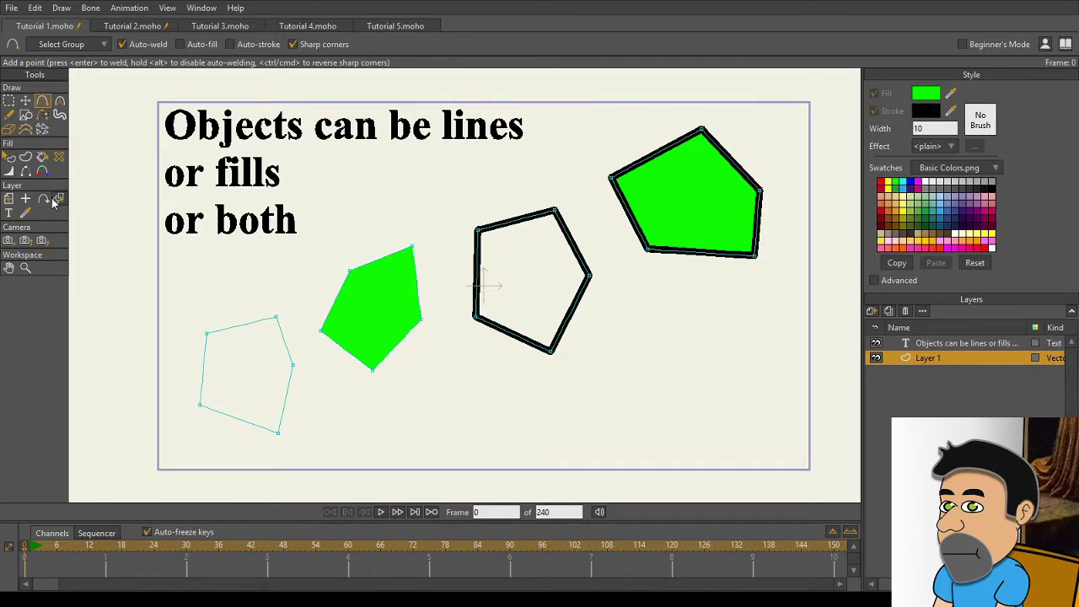
- Select the fill-only, outline-only and green outlined pentagons in turn to inspect their Style settings, then deselect
left_click(9, 158)
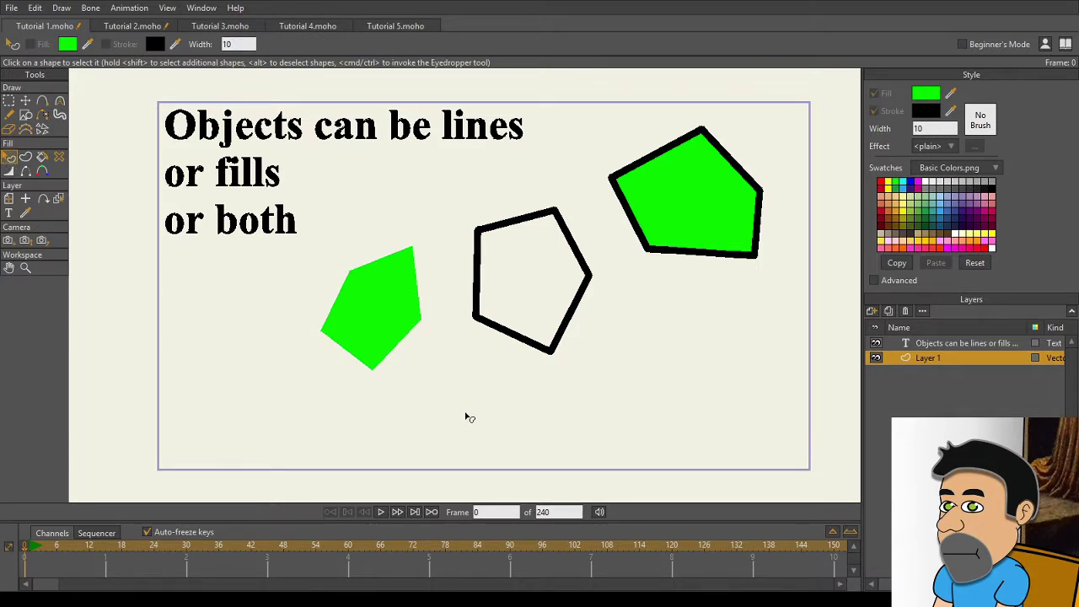
left_click(404, 300)
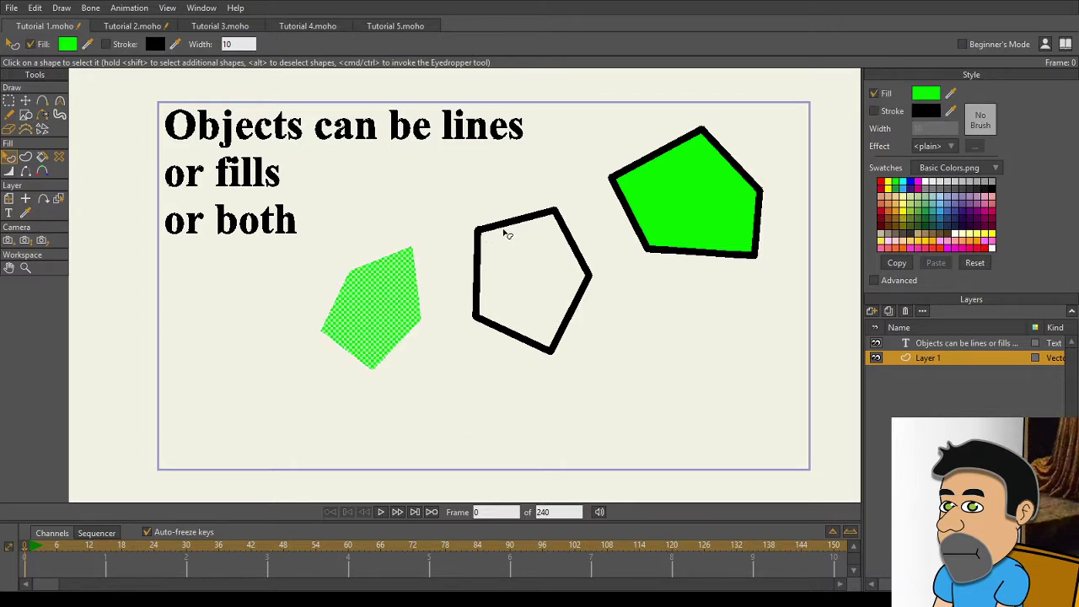
left_click(506, 225)
left_click(734, 182)
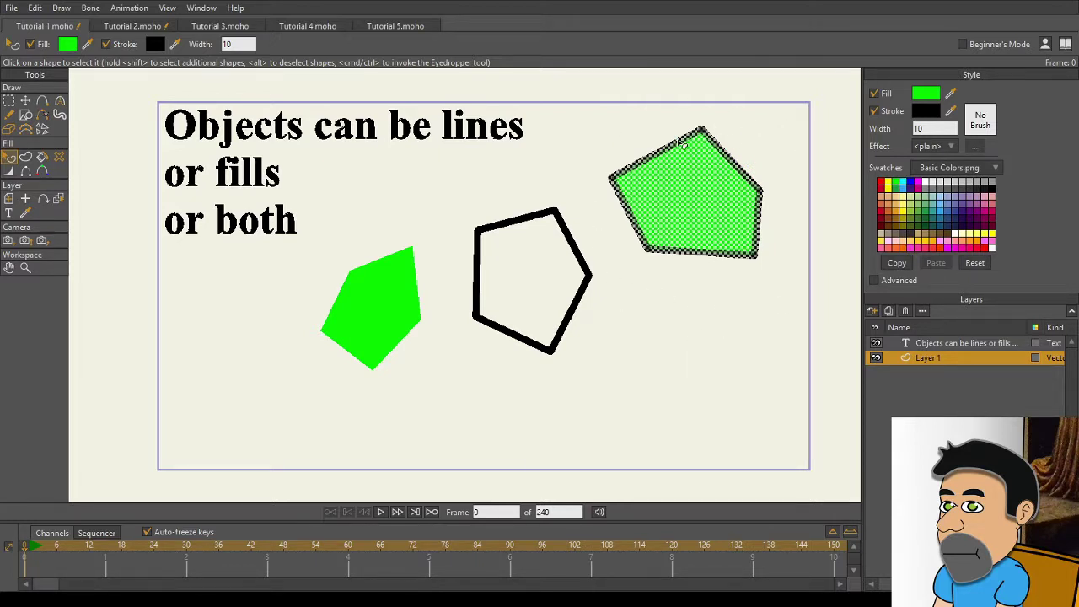
left_click(710, 353)
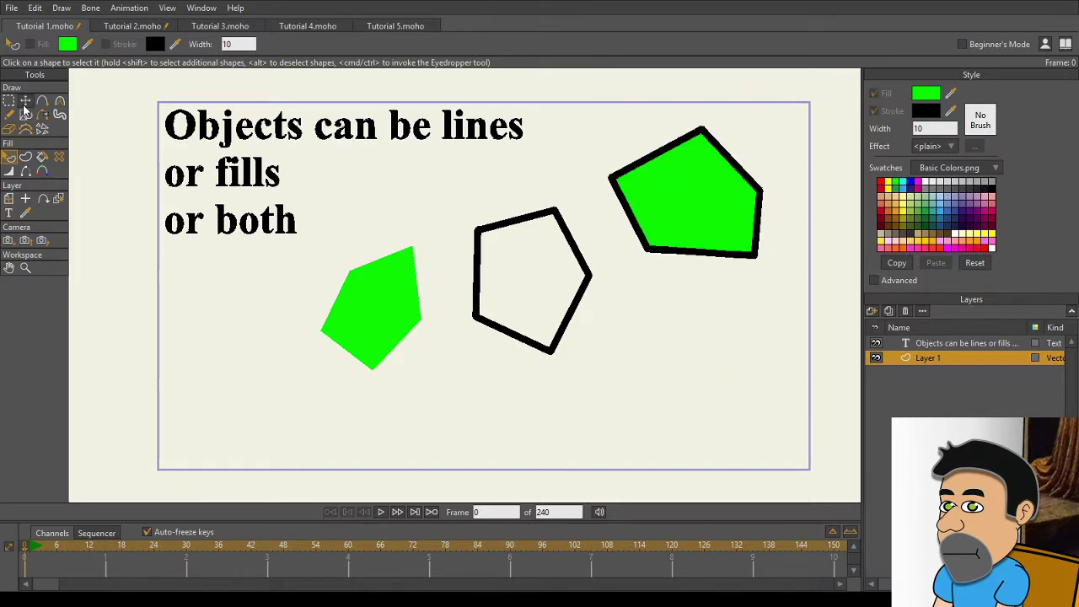
left_click(42, 157)
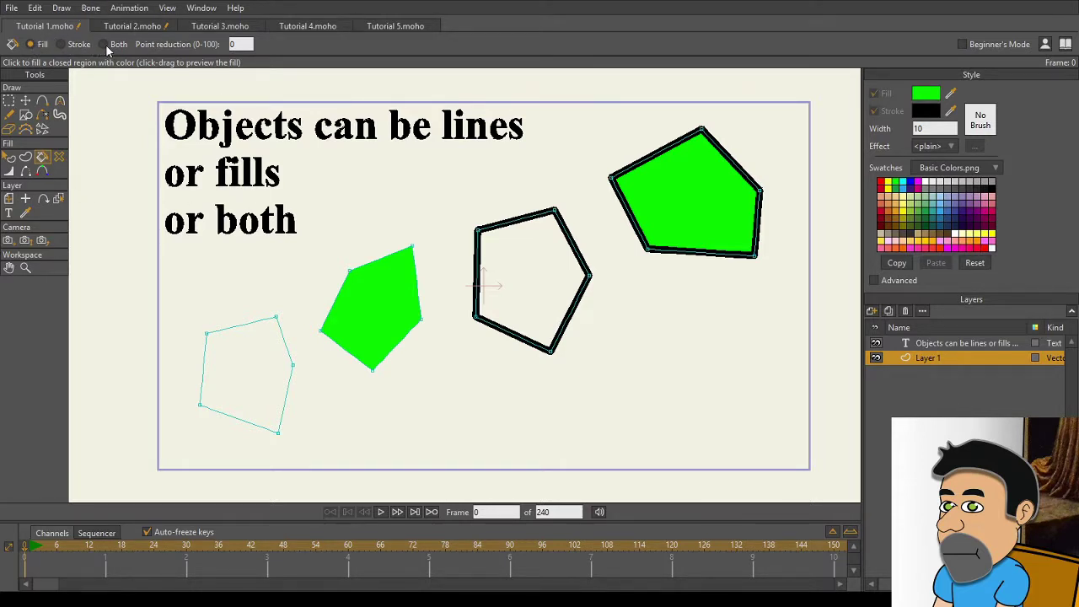
left_click(227, 357)
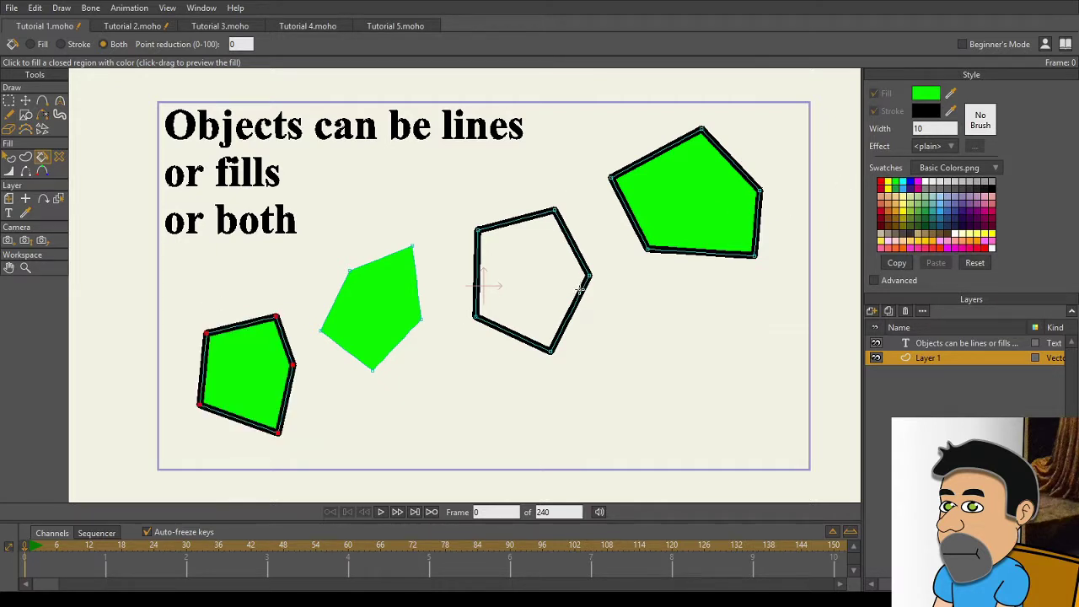
key("ctrl+z")
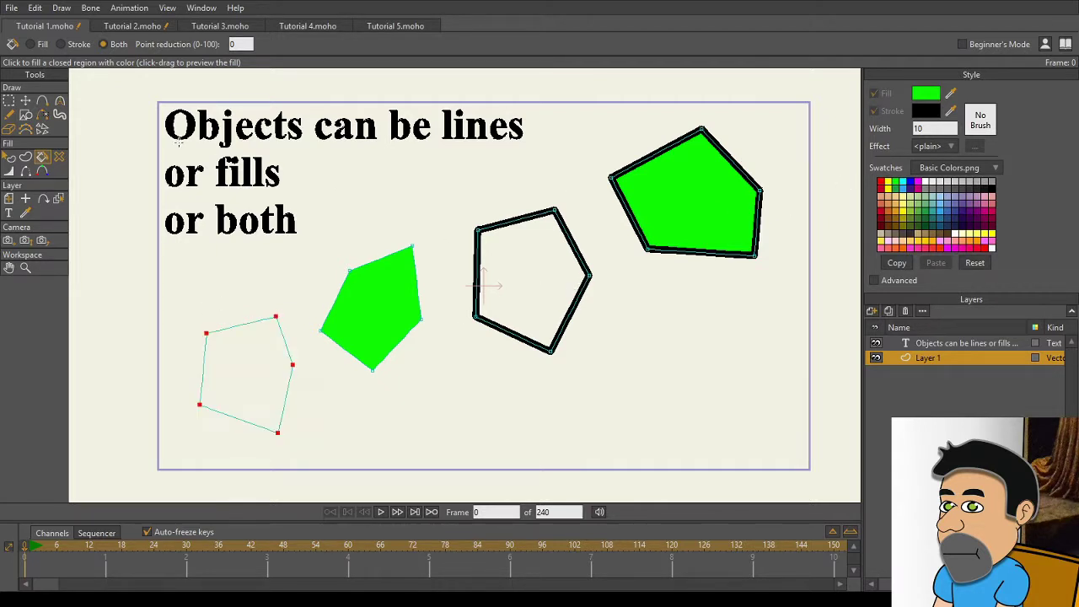
left_click(59, 45)
left_click(267, 360)
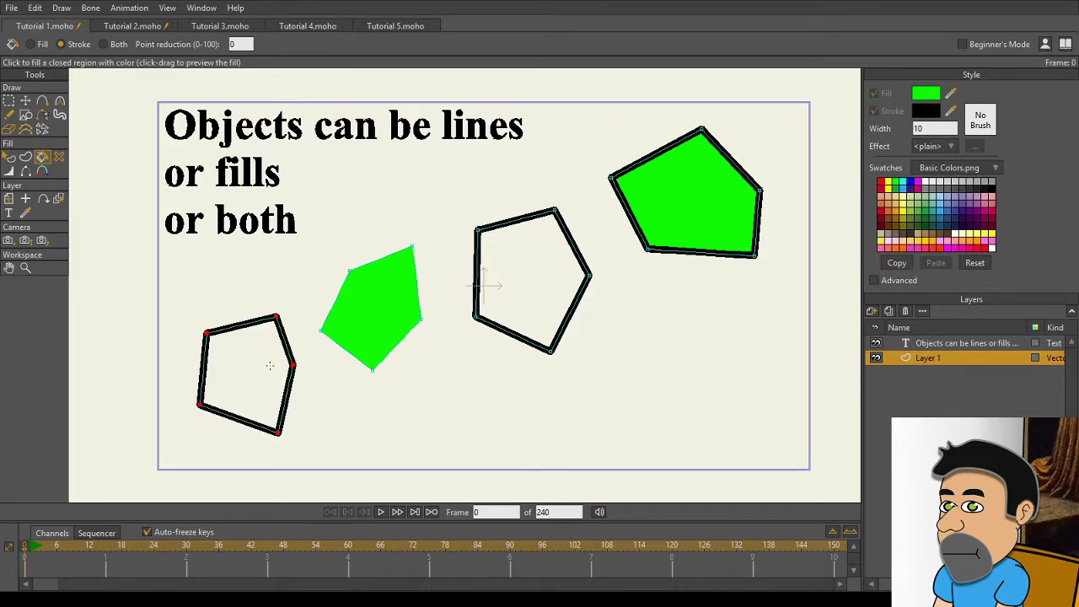
key("ctrl+z")
left_click(34, 45)
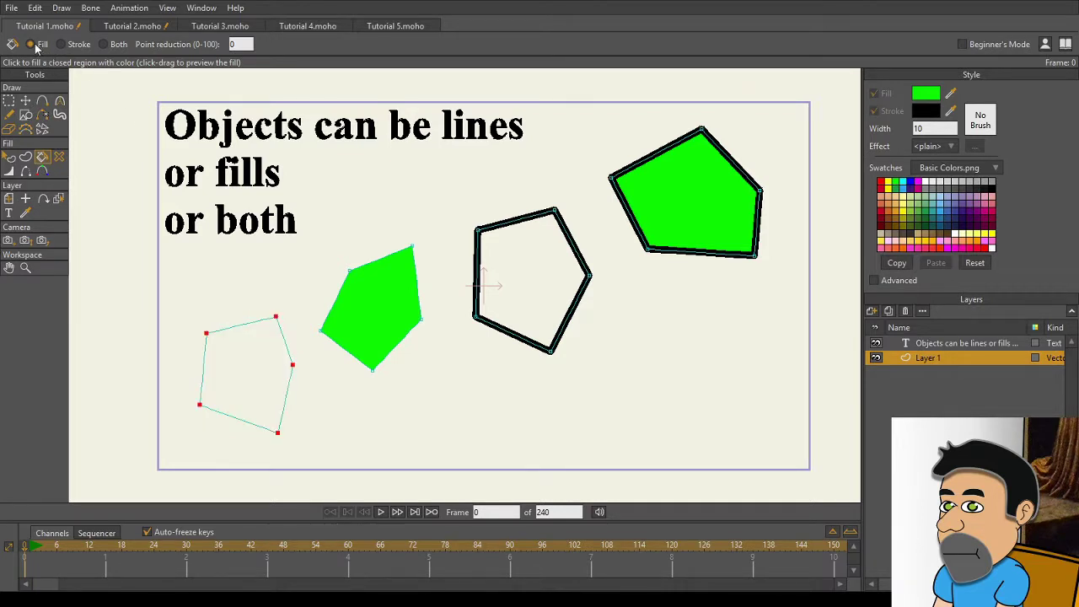
left_click(235, 370)
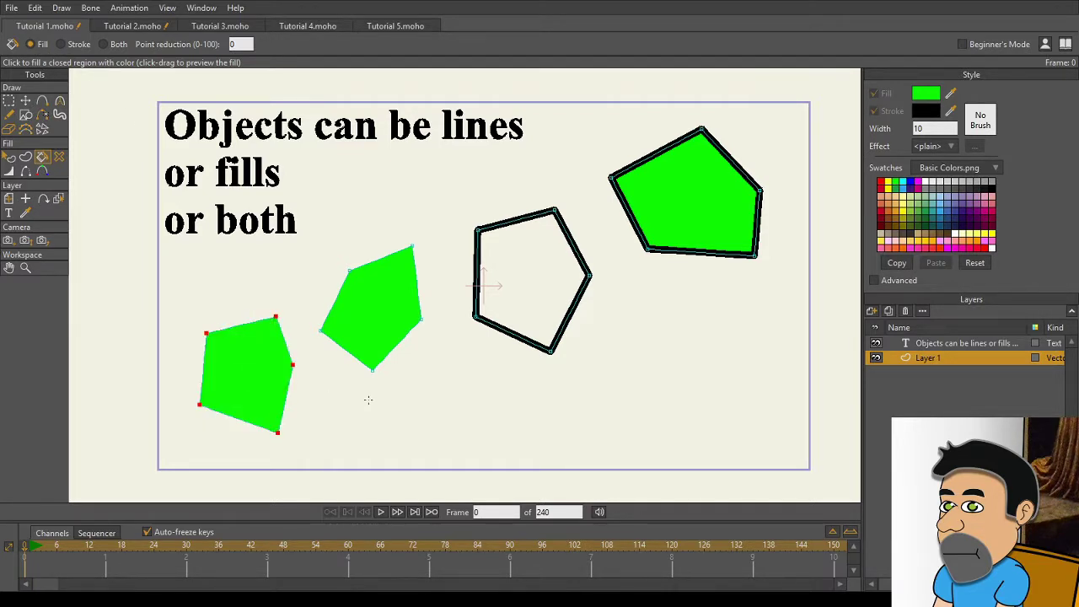
key("ctrl+z")
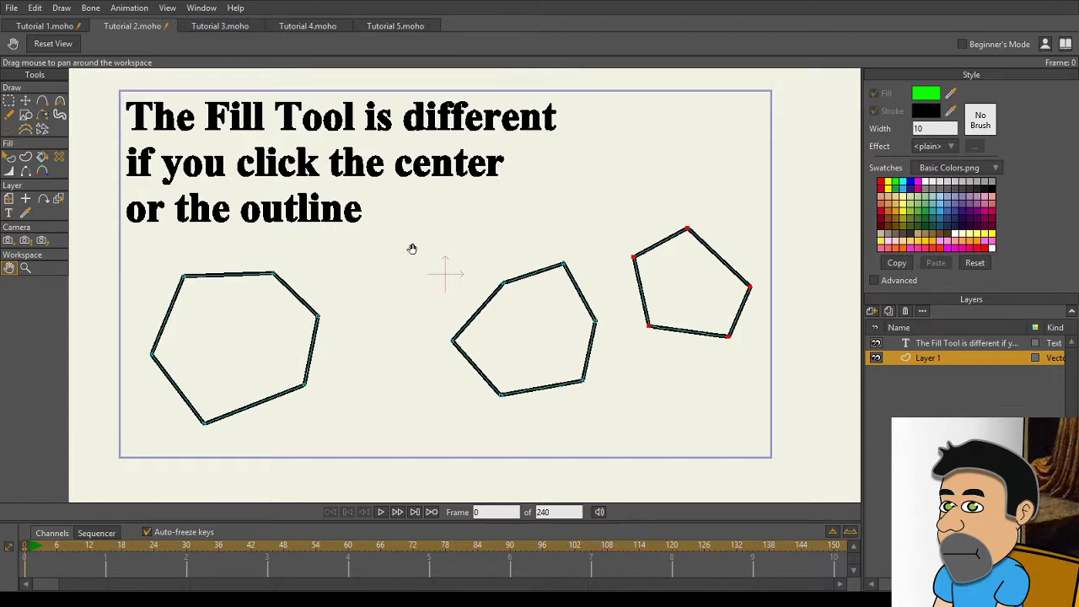
- Fill the left hexagon in Tutorial 2 with blue from the Swatches palette
left_click(42, 157)
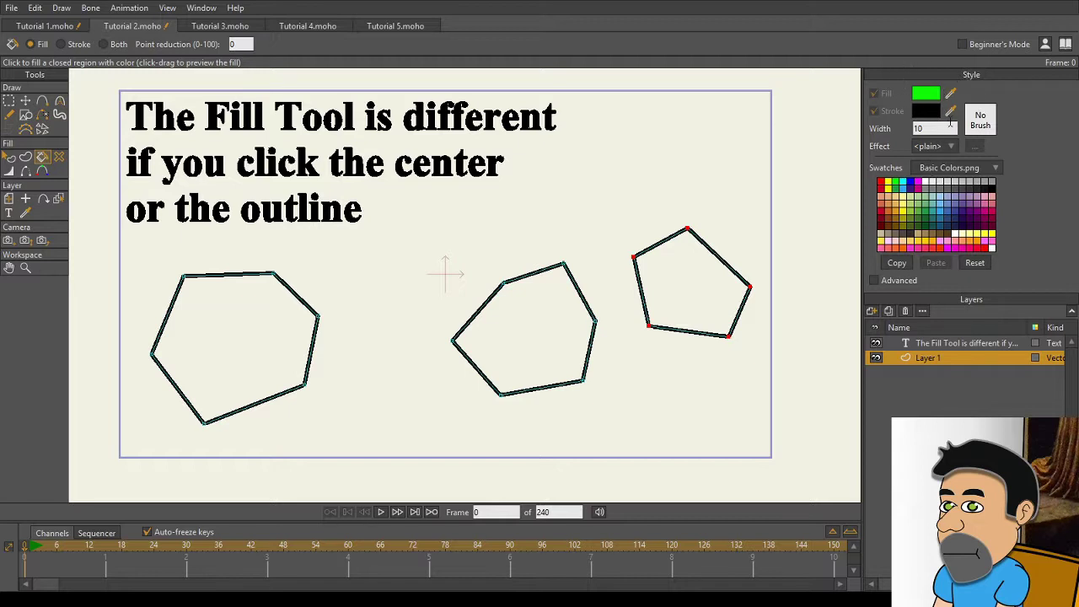
left_click(951, 96)
left_click(909, 181)
left_click(242, 326)
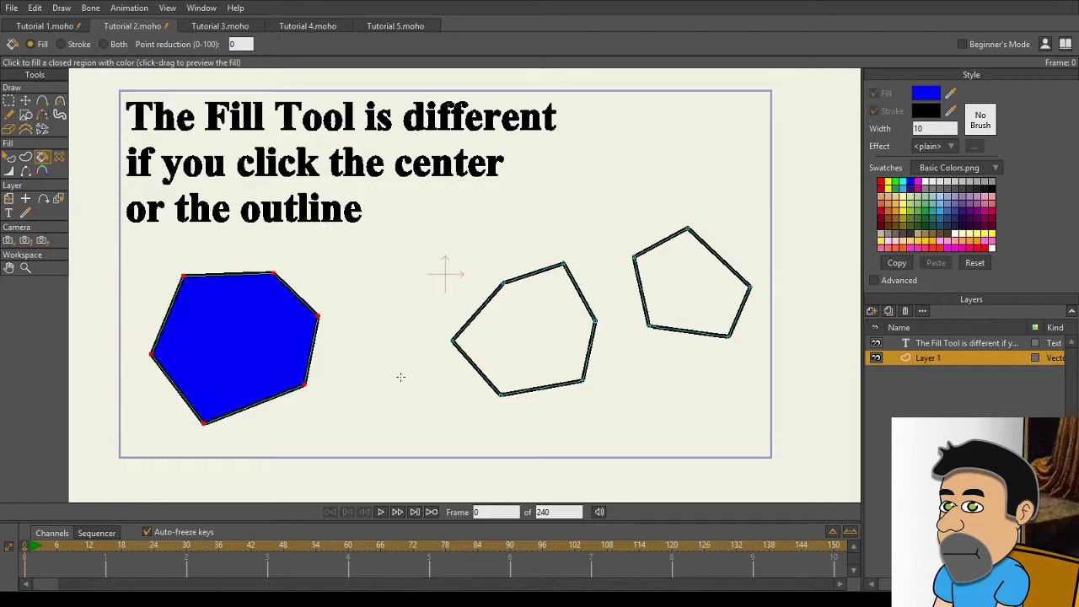
key("t")
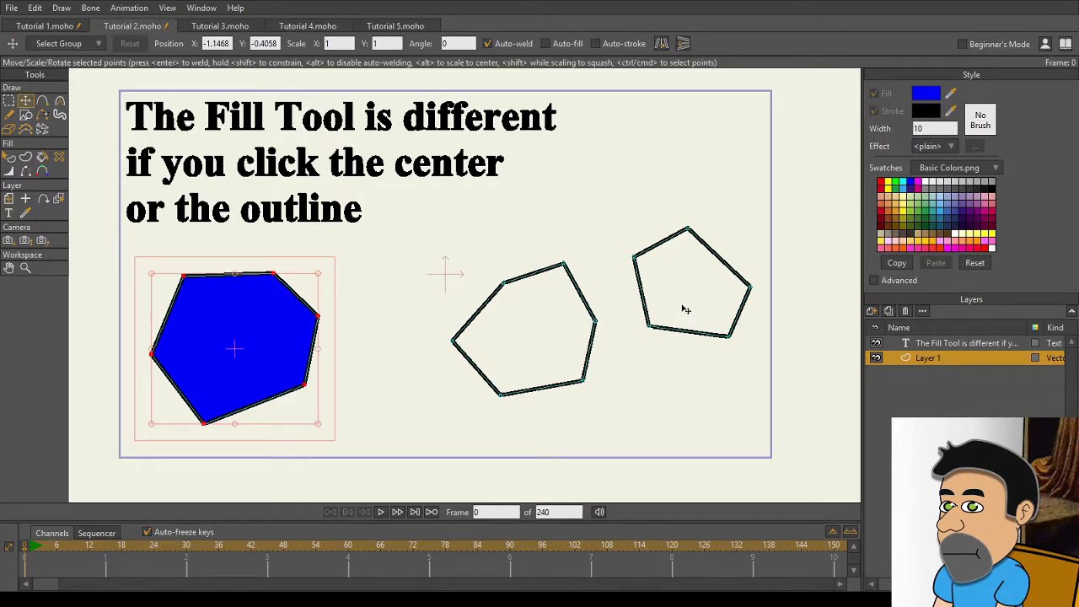
- Select all points of the right pentagon and drag it left onto the middle hexagon
left_click(695, 333)
double_click(696, 333)
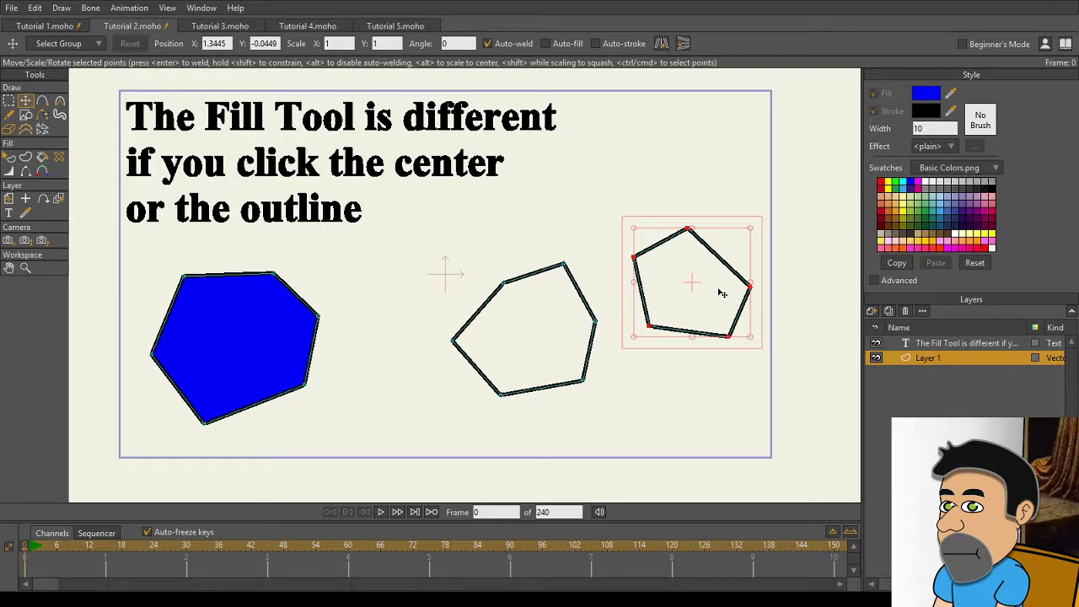
left_click_drag(719, 292, 625, 295)
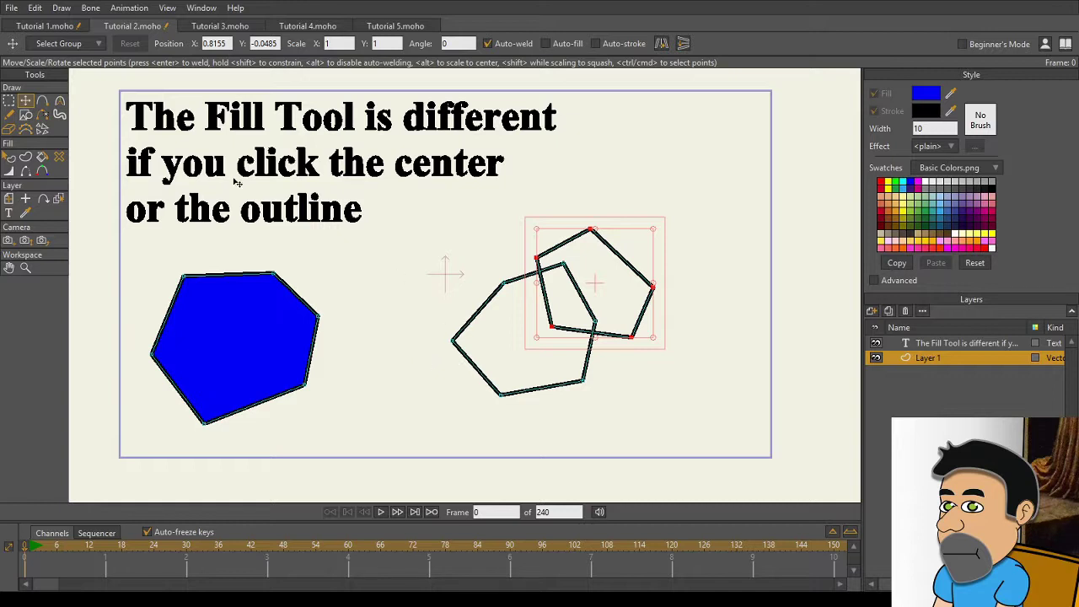
left_click(41, 157)
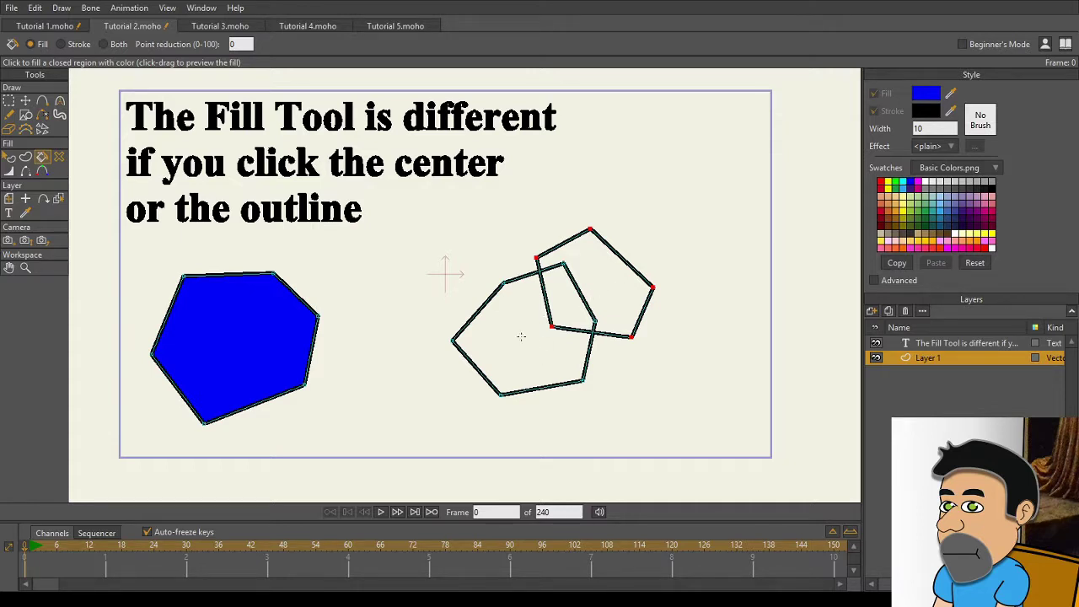
- Fill the hexagon's non-overlapping area blue and drag that blue cut-out to the top right
left_click(521, 337)
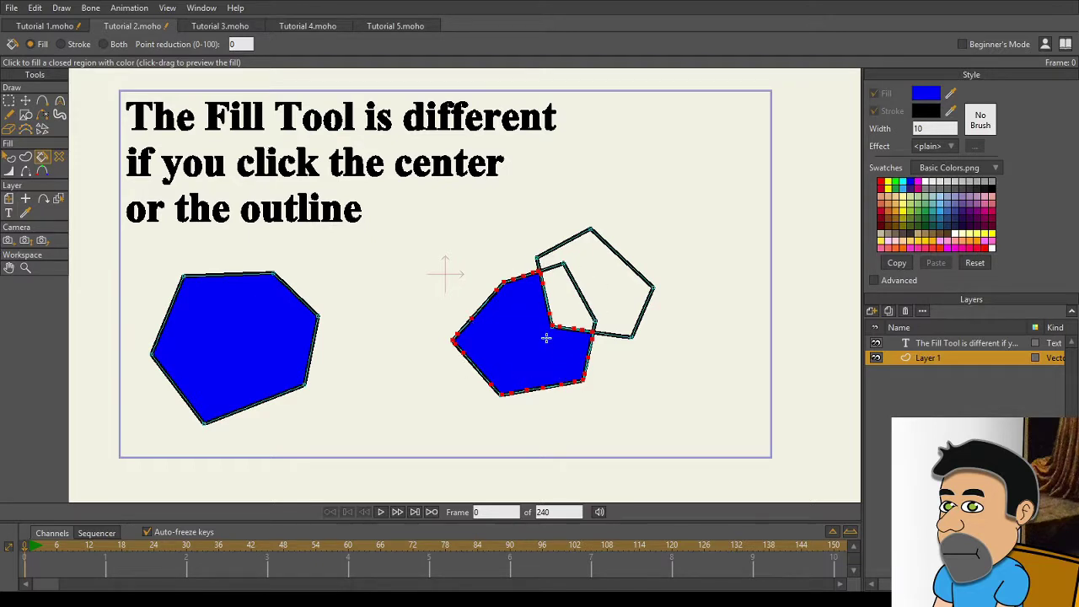
left_click(25, 100)
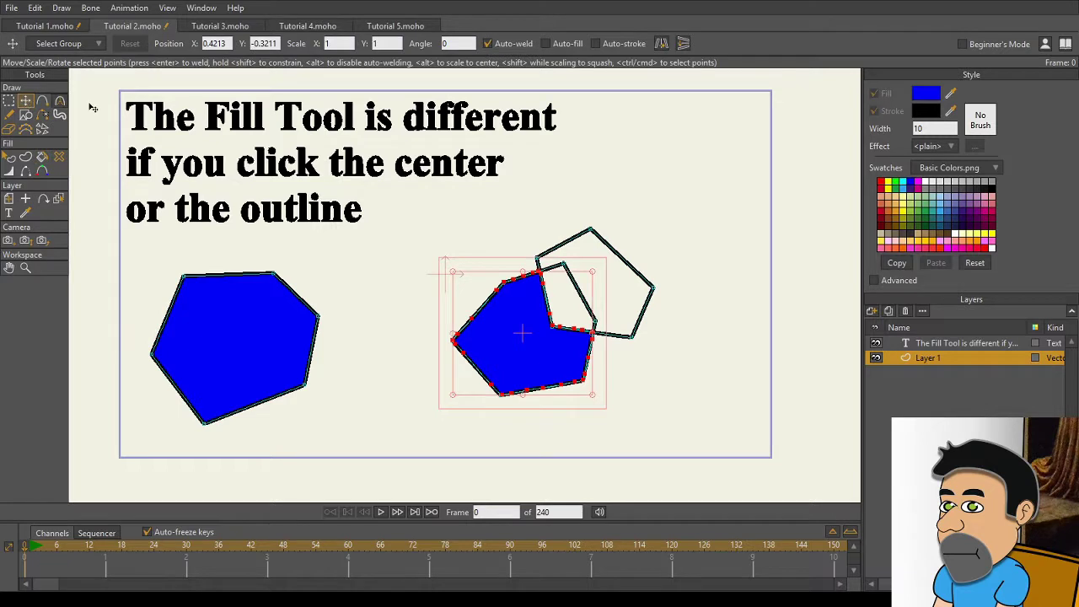
left_click_drag(539, 366, 697, 214)
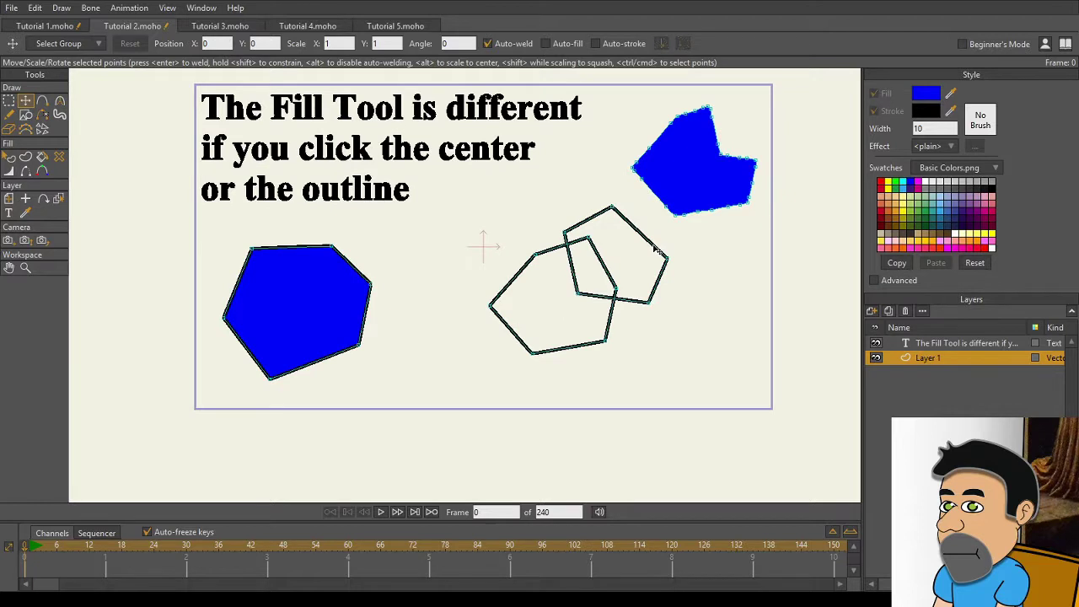
- Reposition the right pentagon beside the outlined one, undoing a trial blue fill
double_click(655, 248)
left_click_drag(641, 278, 698, 279)
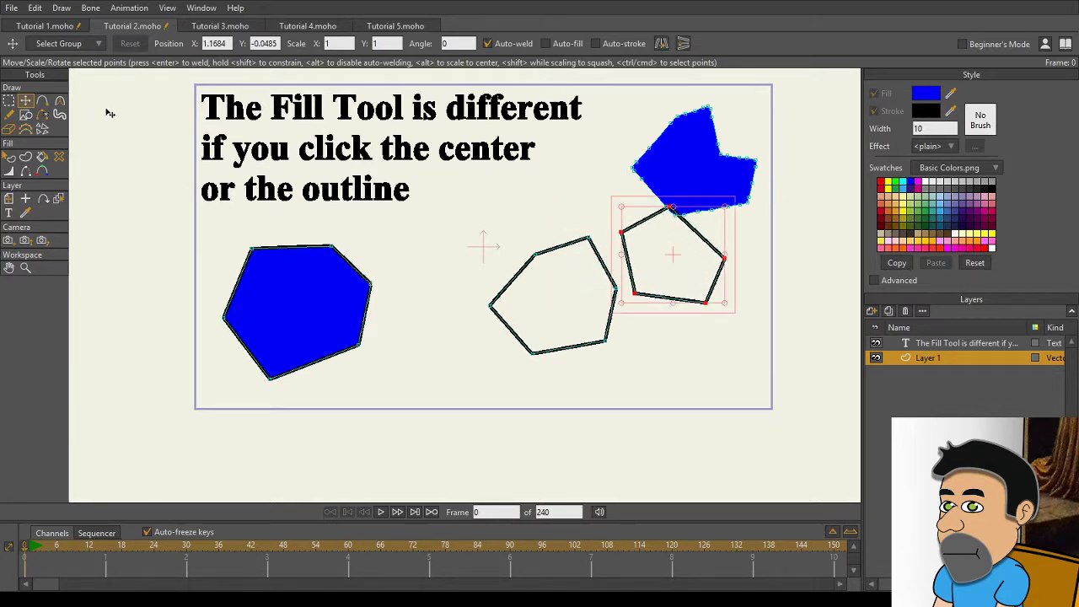
left_click(42, 157)
left_click(695, 264)
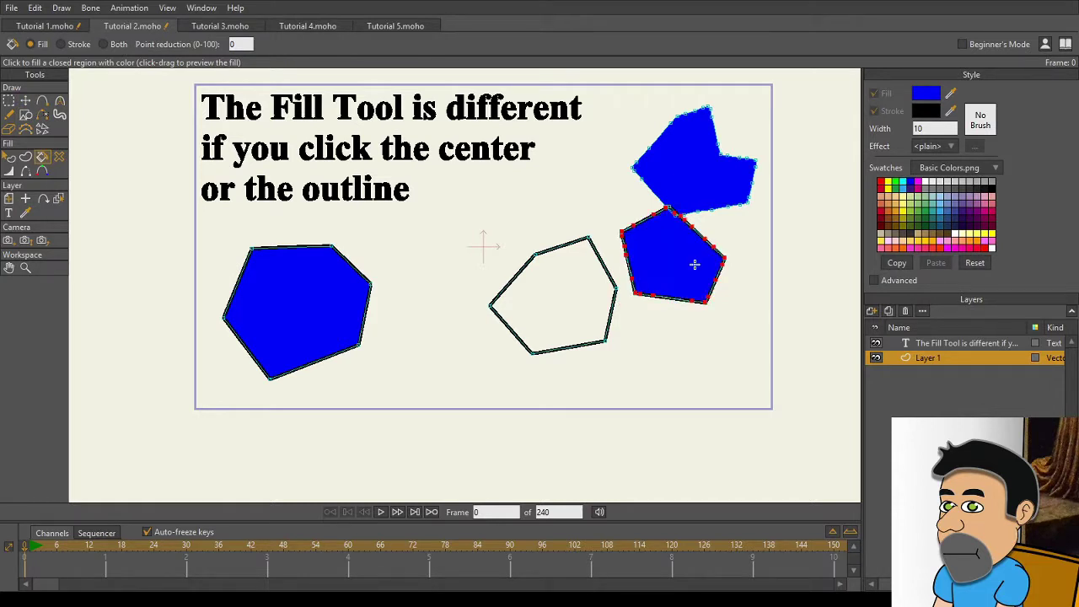
key("ctrl+z")
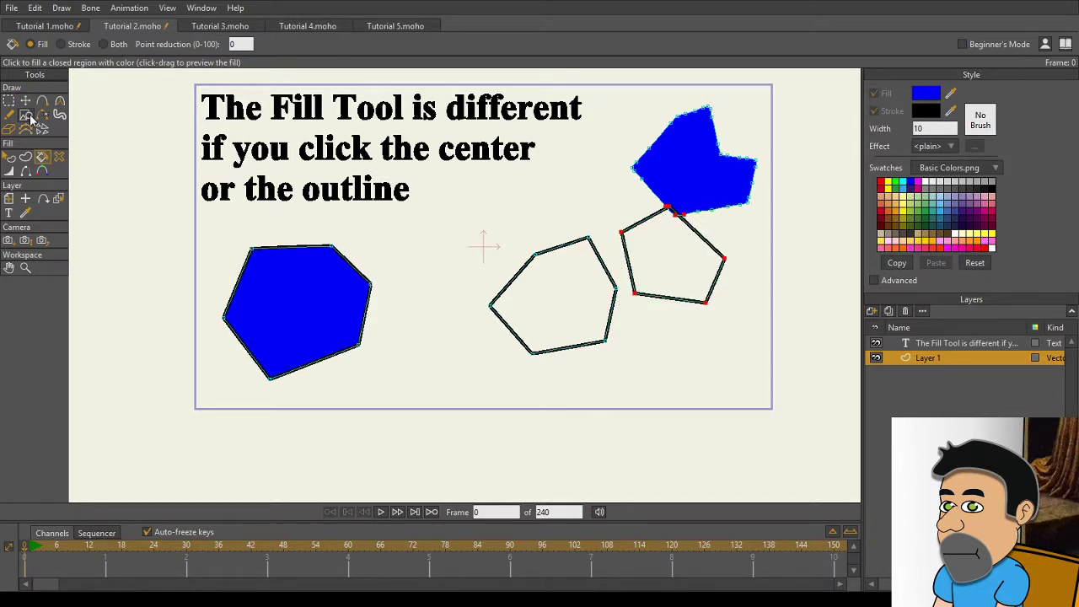
key("t")
left_click_drag(707, 275, 706, 281)
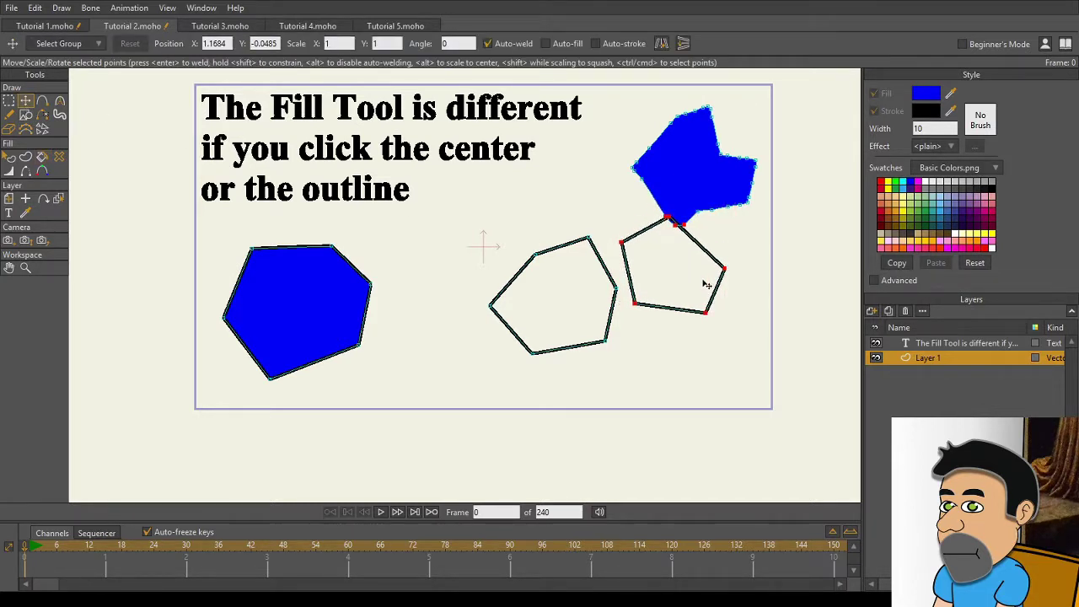
key("shift+Left")
key("shift+Left")
key("shift+Left")
key("shift+Left")
key("shift+Left")
key("shift+Left")
key("shift+Left")
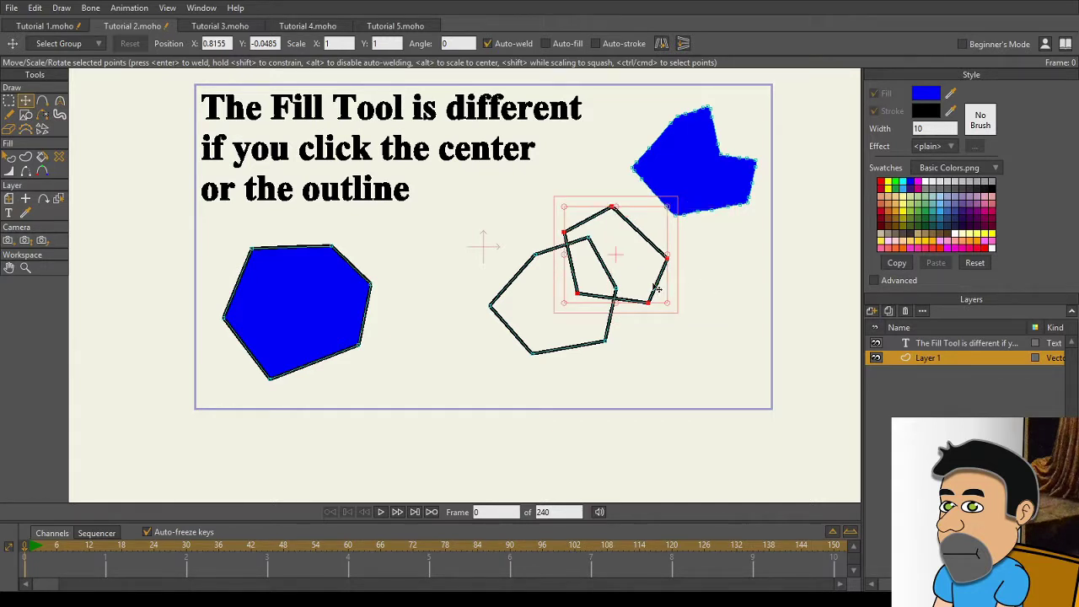
left_click_drag(656, 288, 727, 315)
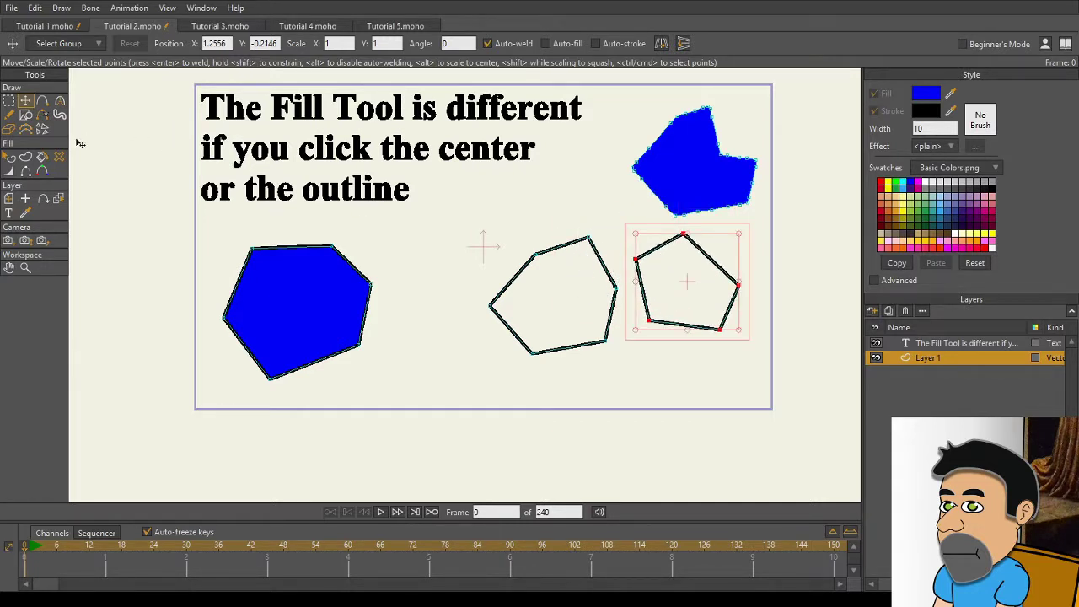
- Fill the right pentagon blue and move it onto the outlined pentagon
left_click(43, 158)
left_click(688, 293)
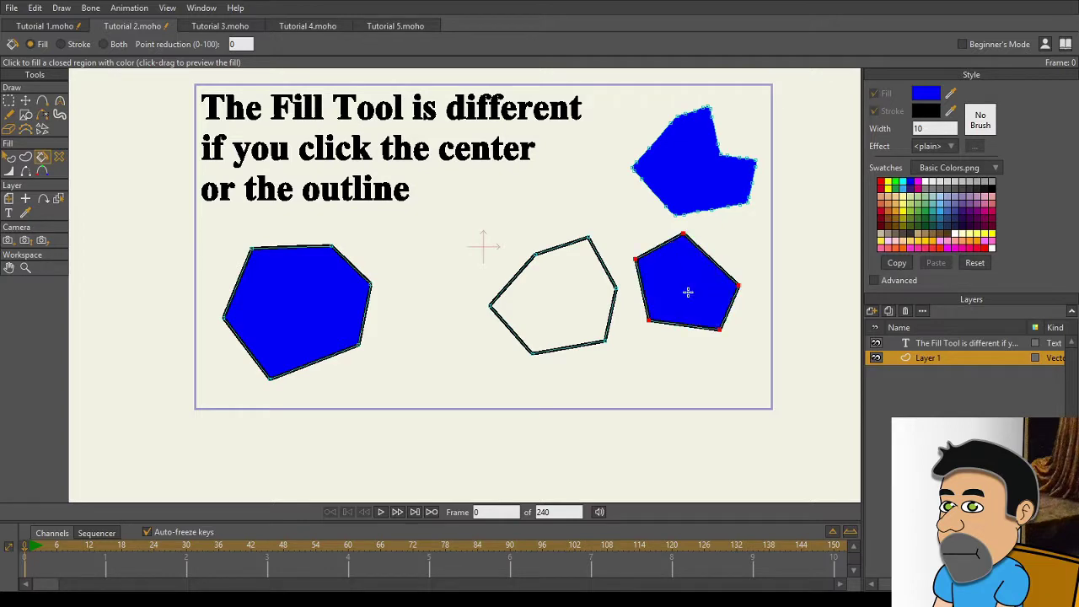
left_click(25, 99)
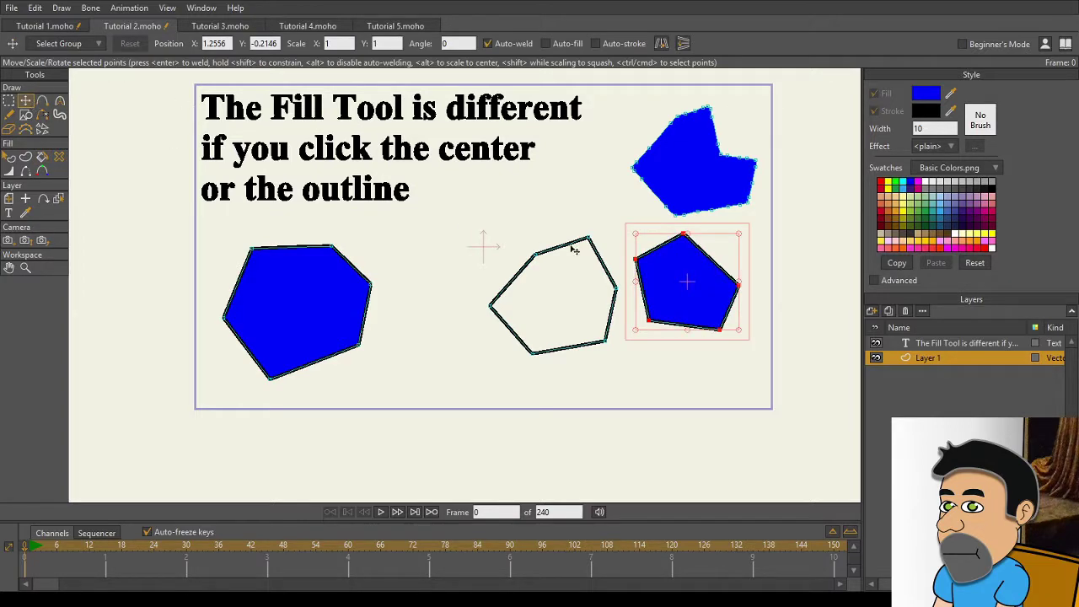
left_click_drag(700, 291, 633, 265)
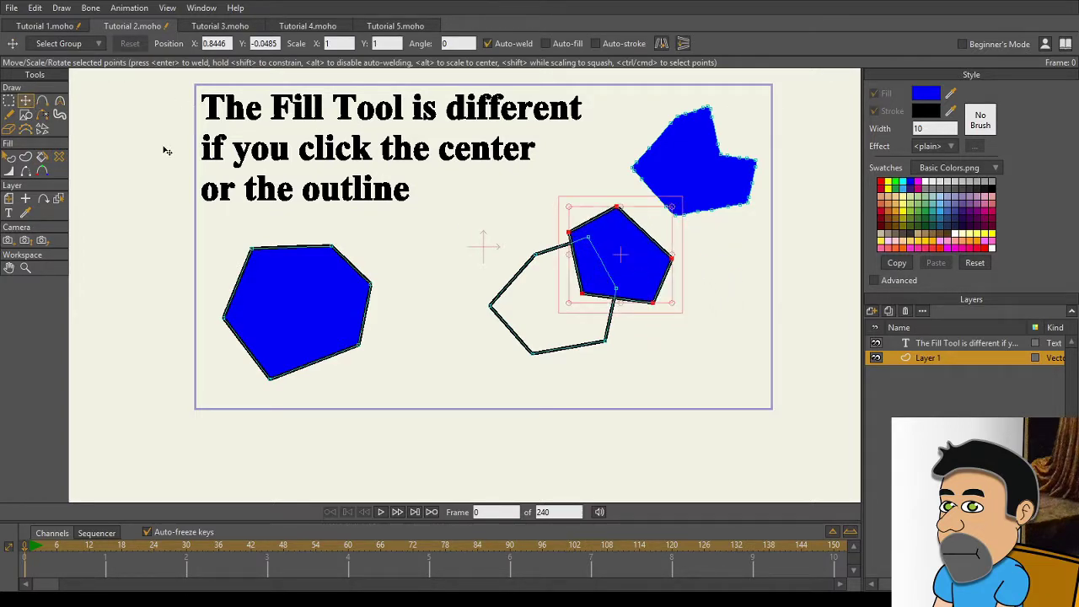
scroll(557, 309, "up", 3)
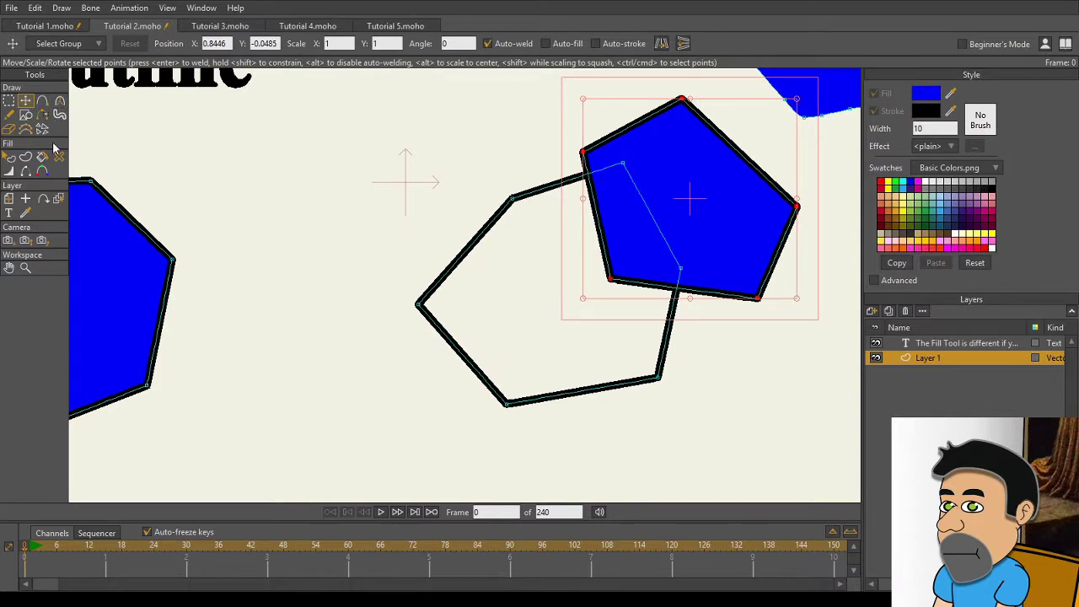
- Fill the remaining empty pentagon blue as well
left_click(43, 157)
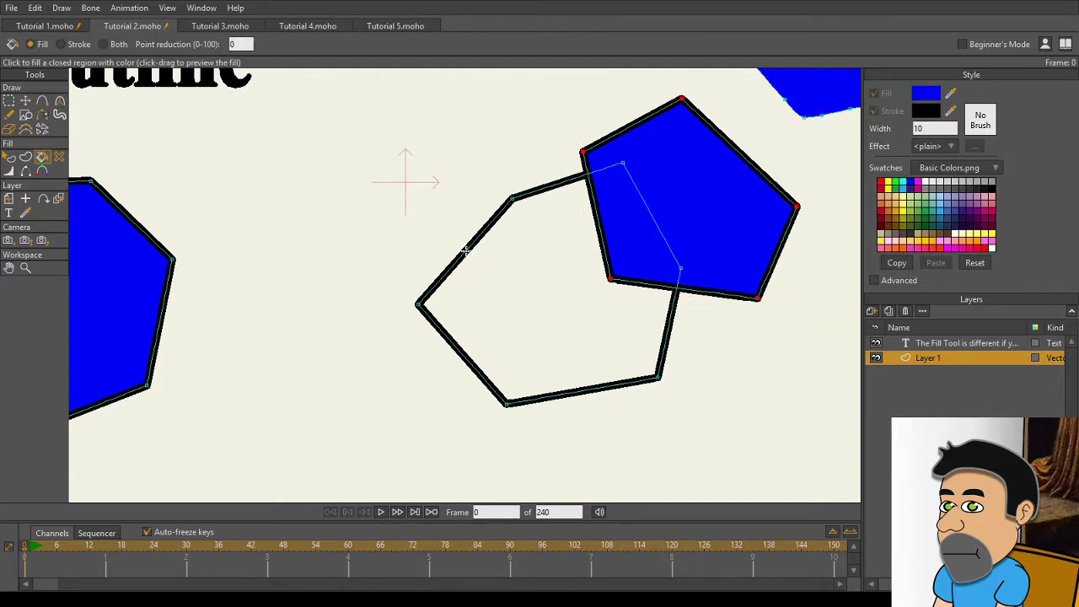
left_click(663, 347)
scroll(738, 332, "up", 1)
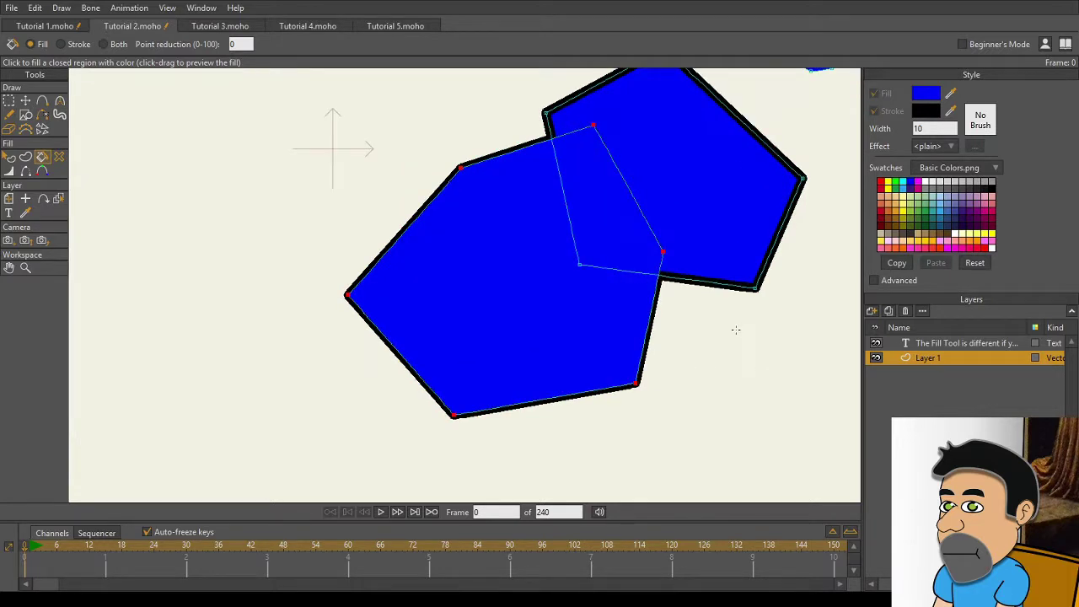
scroll(735, 329, "up", 1)
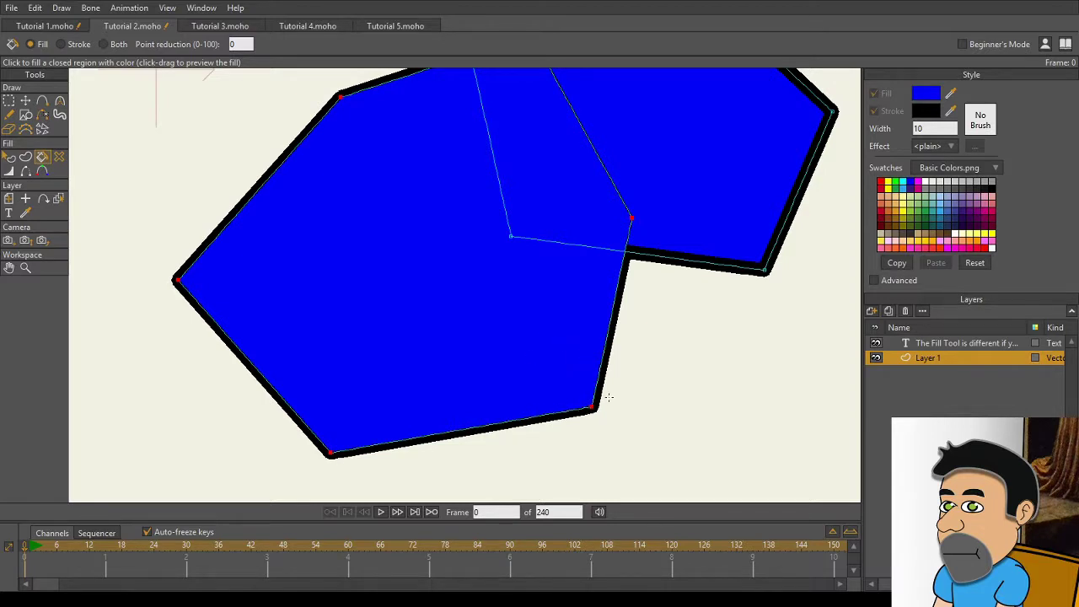
left_click(9, 160)
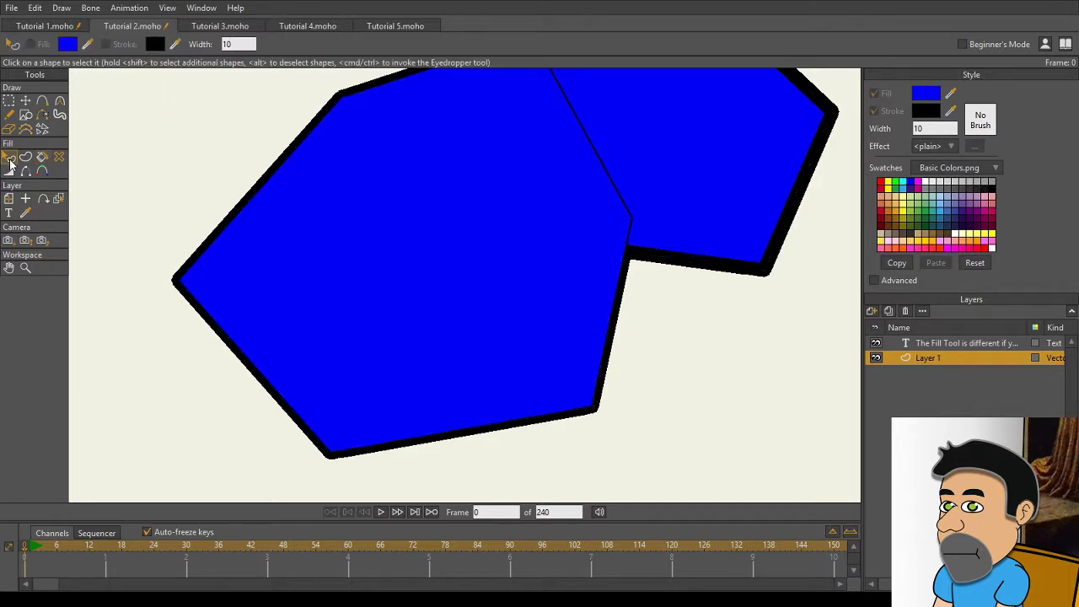
left_click(620, 324)
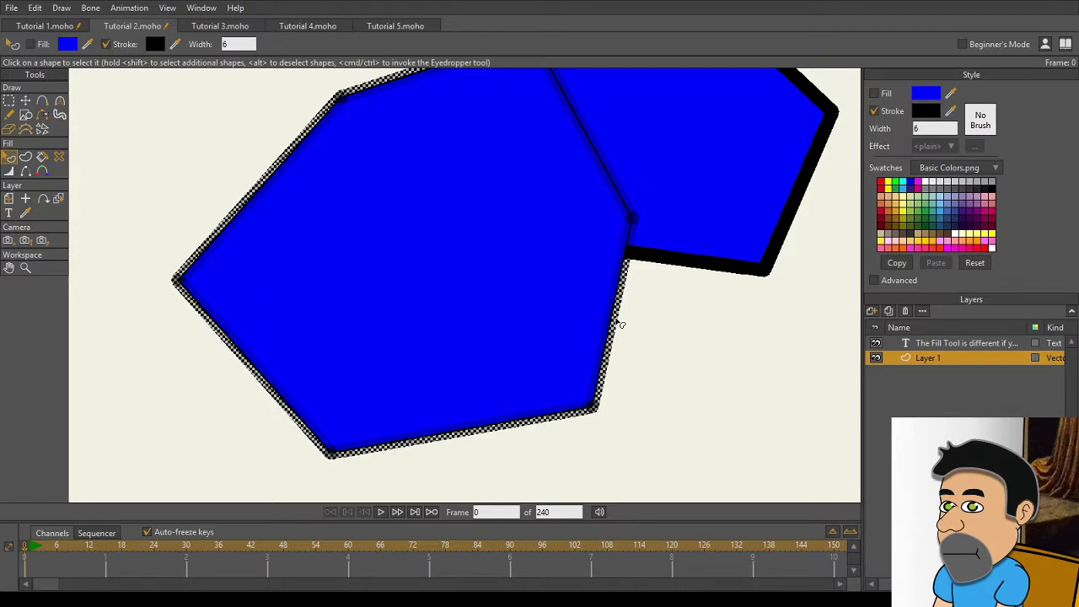
left_click(536, 317)
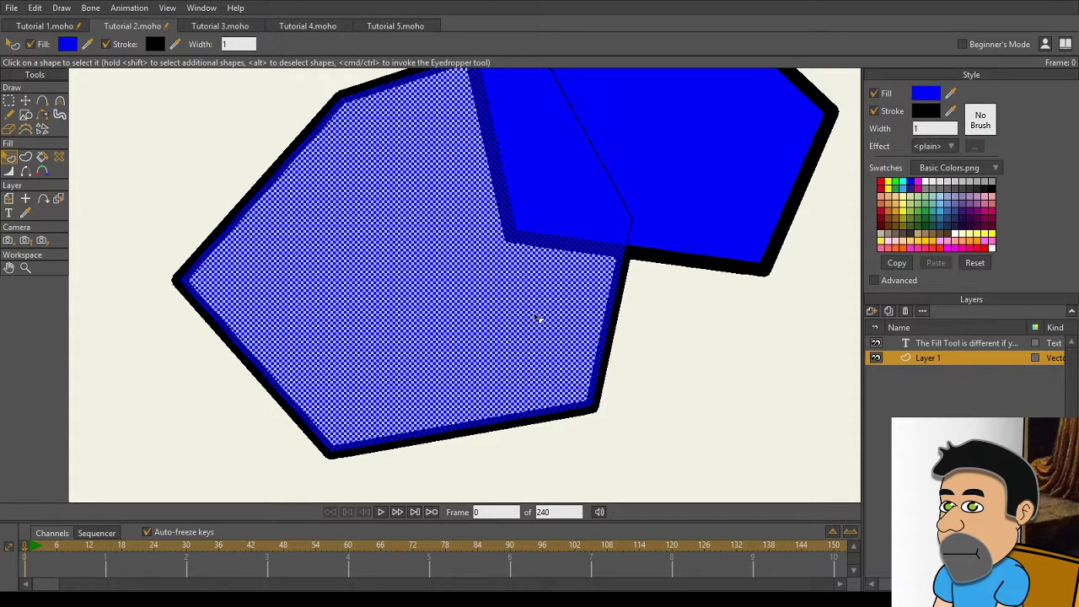
left_click(624, 305)
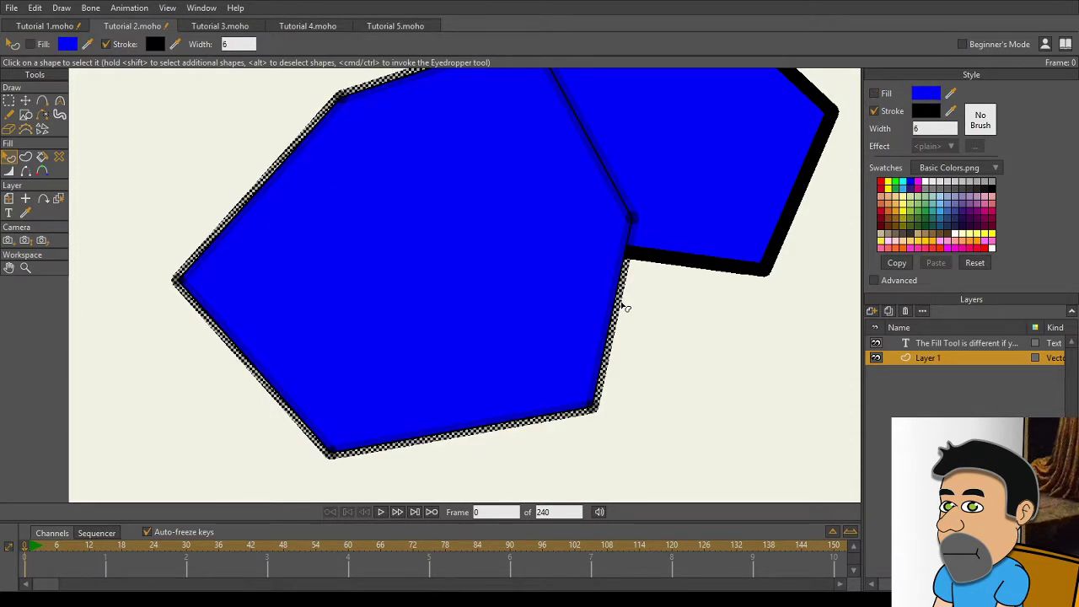
left_click(538, 319)
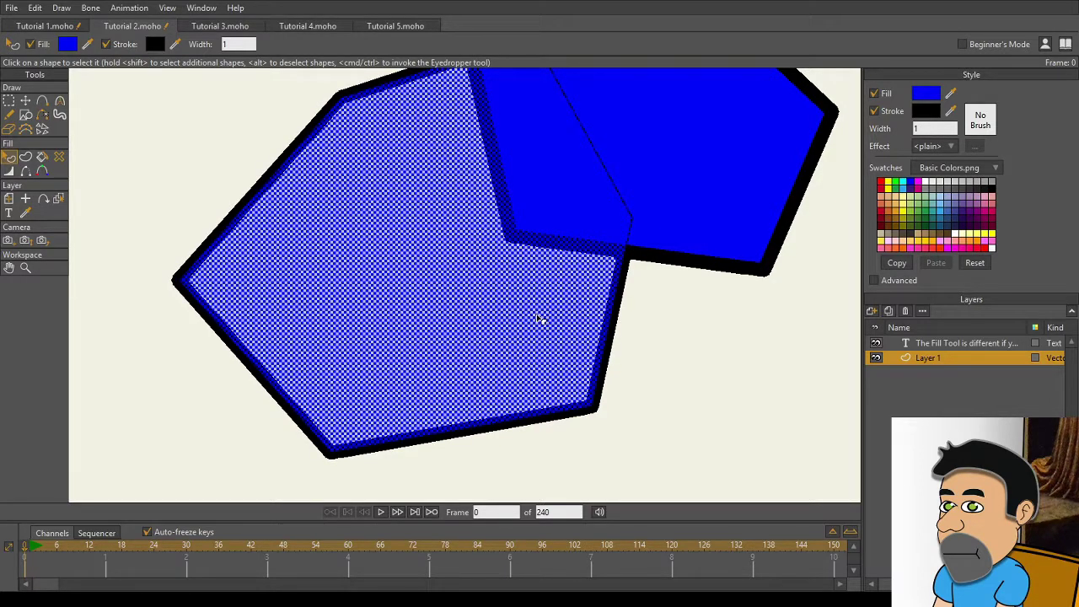
left_click(25, 100)
left_click(654, 384)
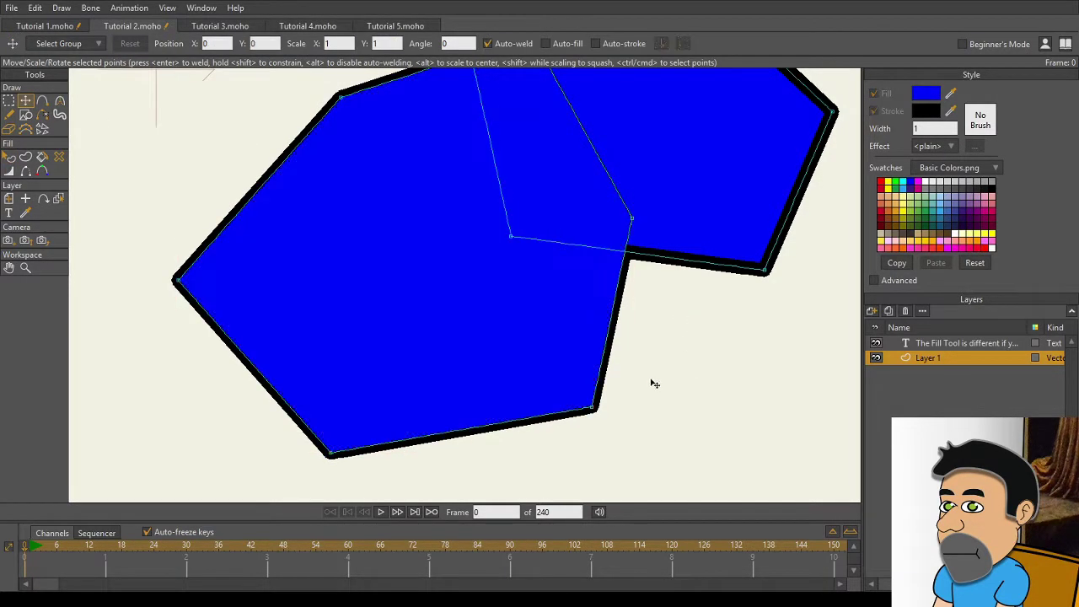
mouse_move(595, 410)
left_mouse_down()
mouse_move(650, 447)
mouse_move(572, 404)
mouse_move(647, 419)
mouse_move(578, 385)
mouse_move(593, 405)
left_mouse_up()
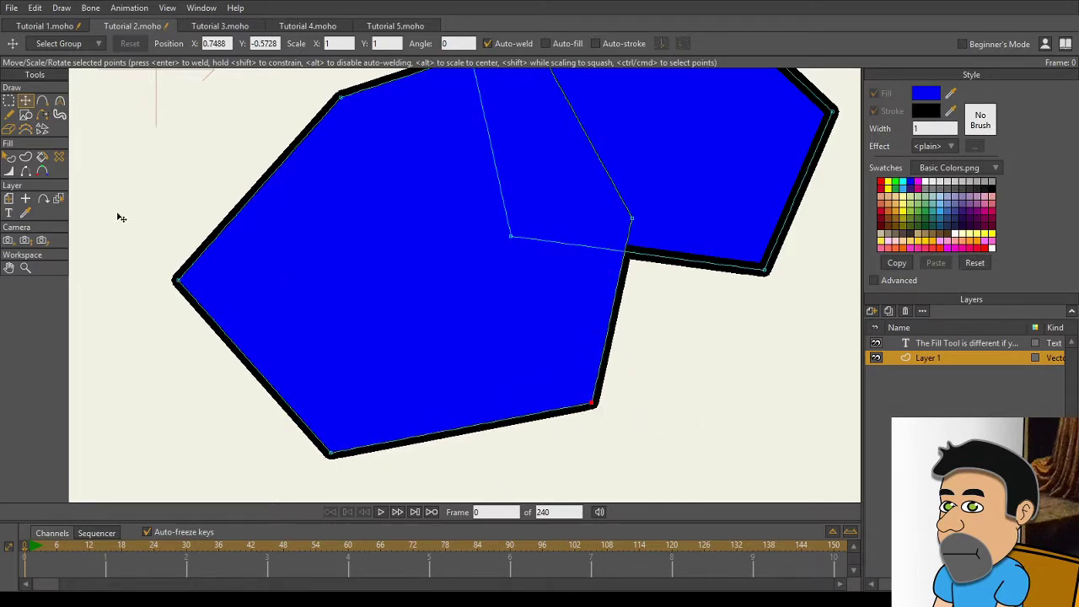
- Select the lower-left pentagon's fill, then deselect it
left_click(11, 158)
left_click(472, 320)
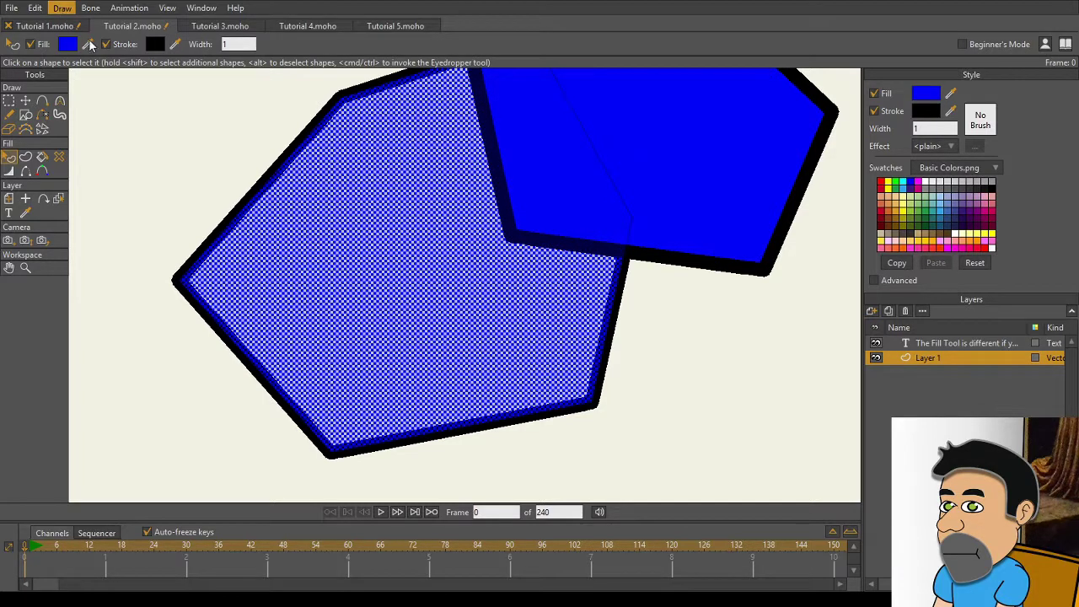
left_click(213, 174)
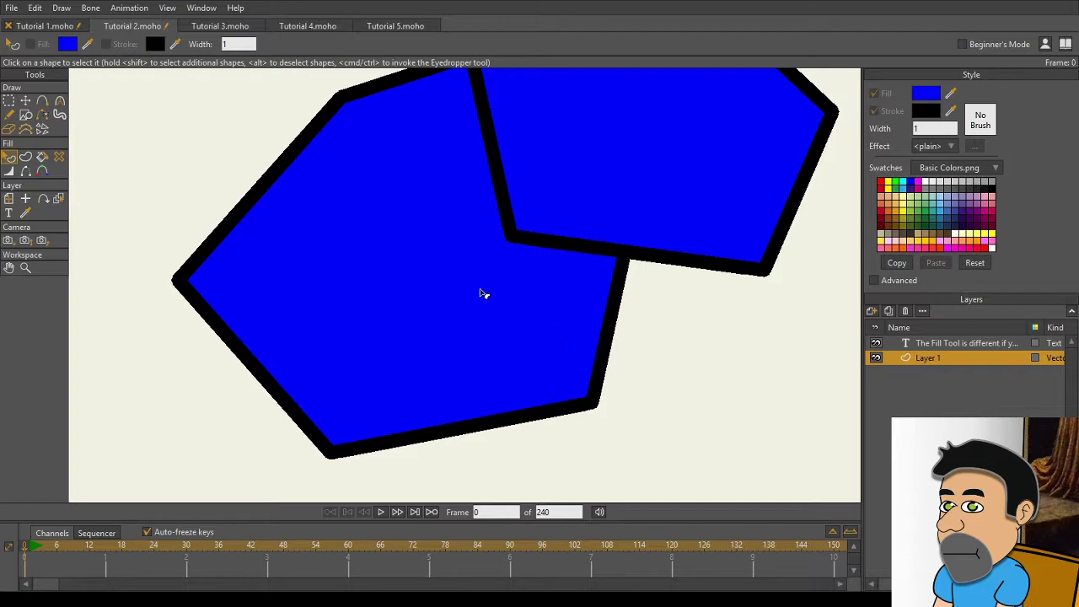
- Zoom out and pan to reveal the title text, then switch to Tutorial 3.moho
scroll(450, 185, "down", 5)
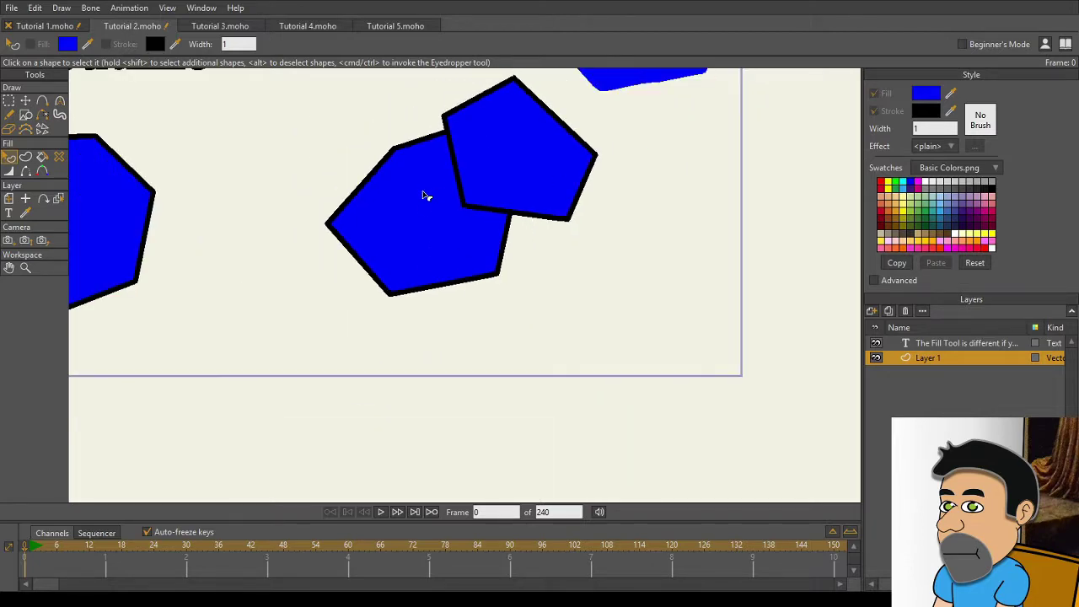
key("space")
left_click_drag(418, 224, 582, 358)
scroll(489, 274, "down", 2)
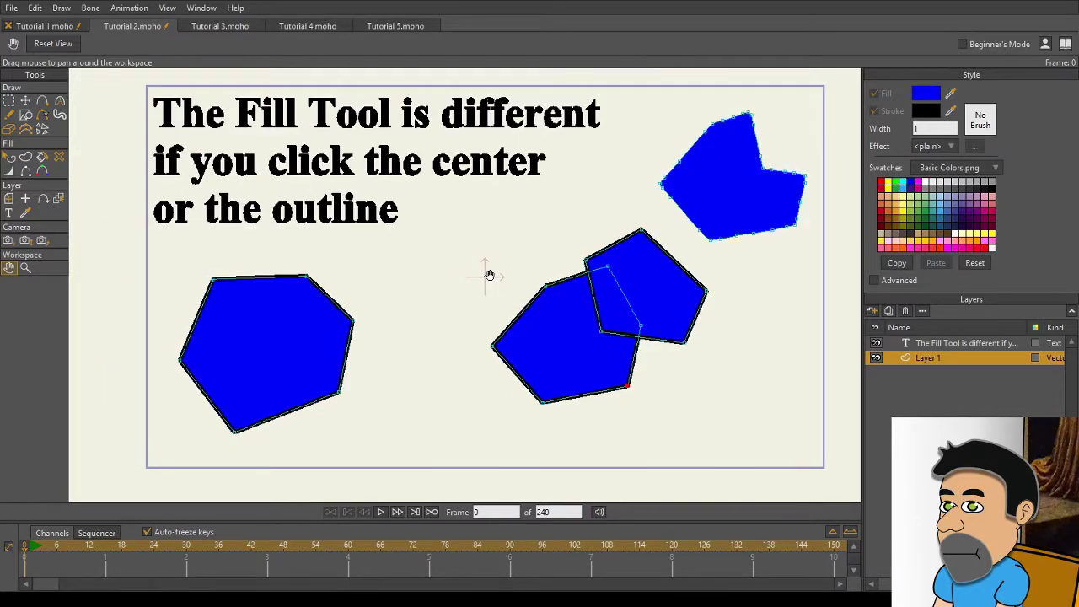
key("ctrl+Tab")
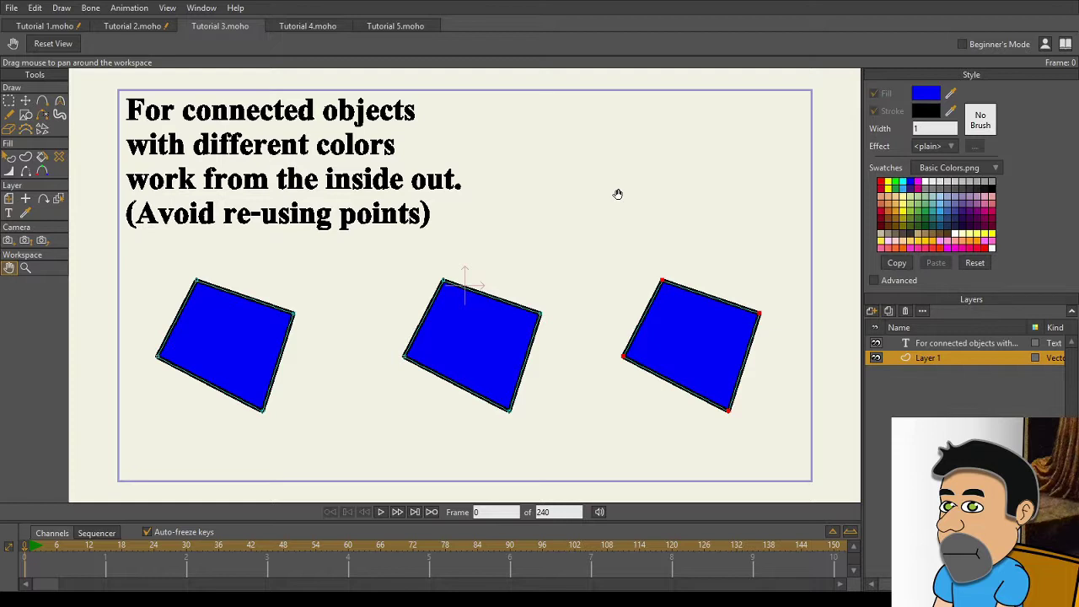
- Draw a small red shape and move it into the centre of the left blue square
left_click(42, 101)
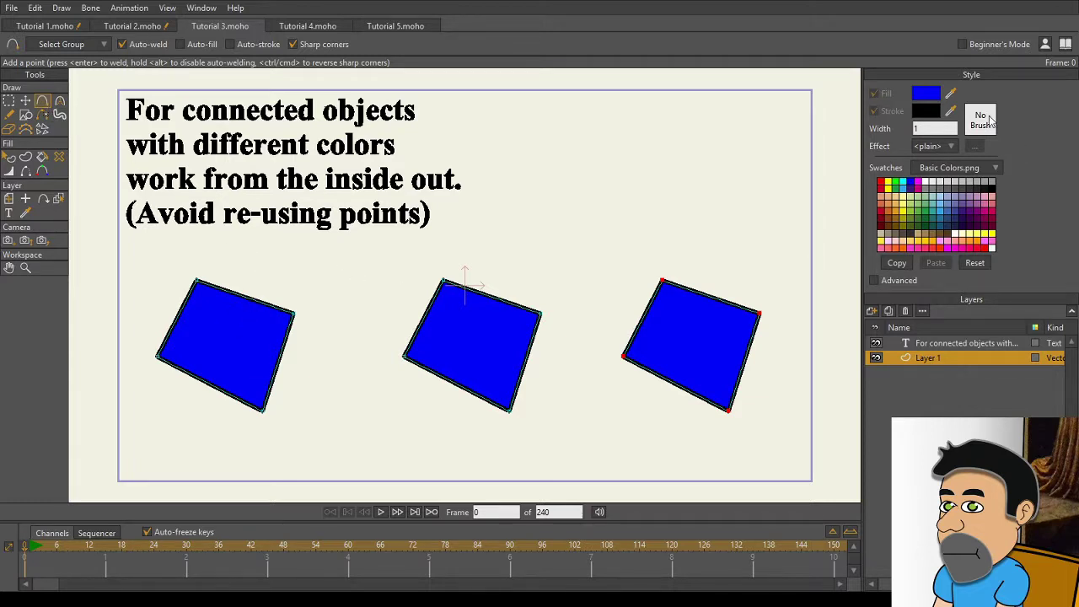
left_click(882, 182)
mouse_move(329, 374)
left_mouse_down()
mouse_move(283, 419)
mouse_move(305, 406)
mouse_move(338, 426)
mouse_move(363, 392)
mouse_move(328, 373)
left_mouse_up()
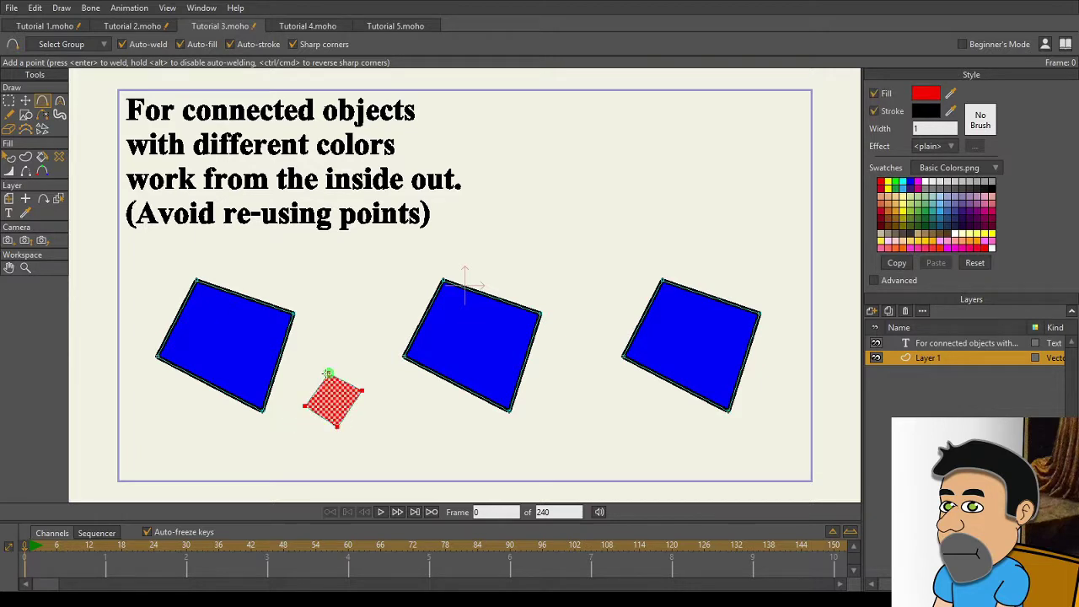
left_click(25, 100)
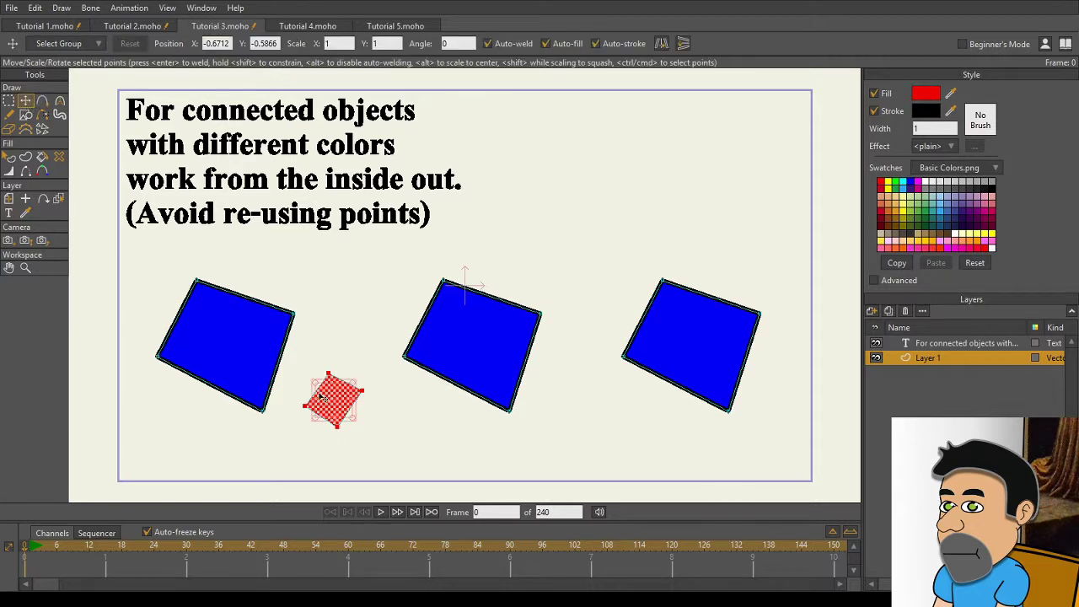
left_click_drag(319, 397, 212, 337)
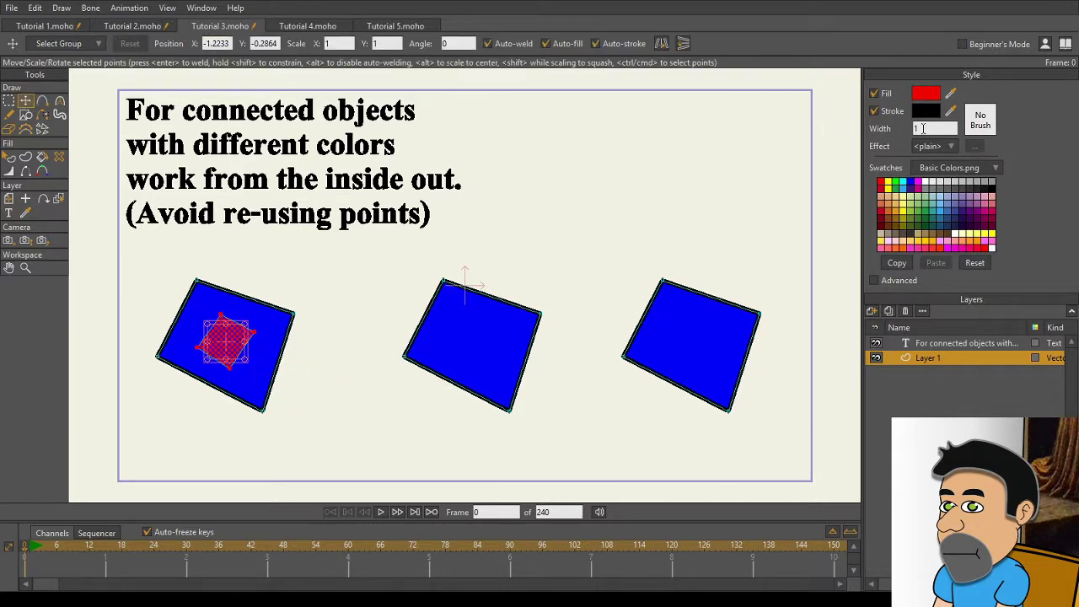
- Set the red square's stroke width to 10 and deselect it
left_click(923, 128)
type("10")
key("Return")
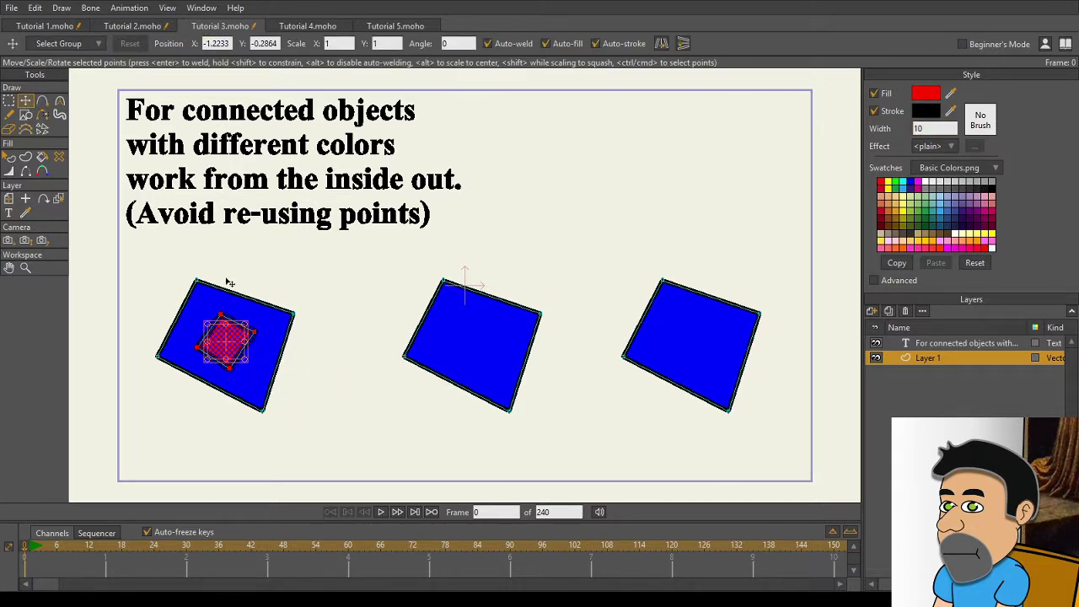
left_click(329, 276)
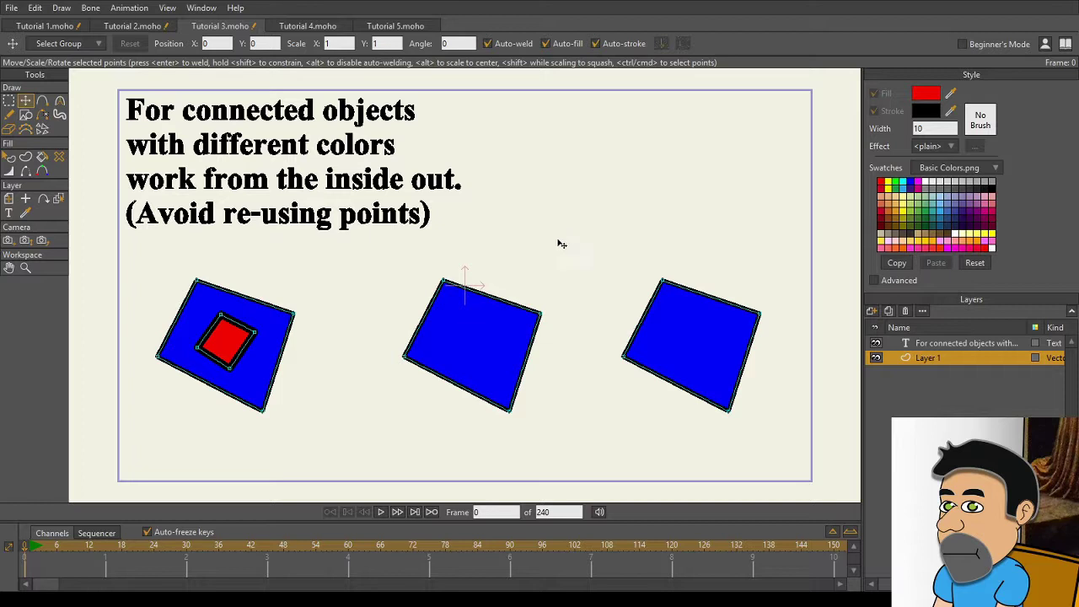
- With Auto-fill off, draw an unfilled frame from the middle blue square's corners around it
left_click(43, 102)
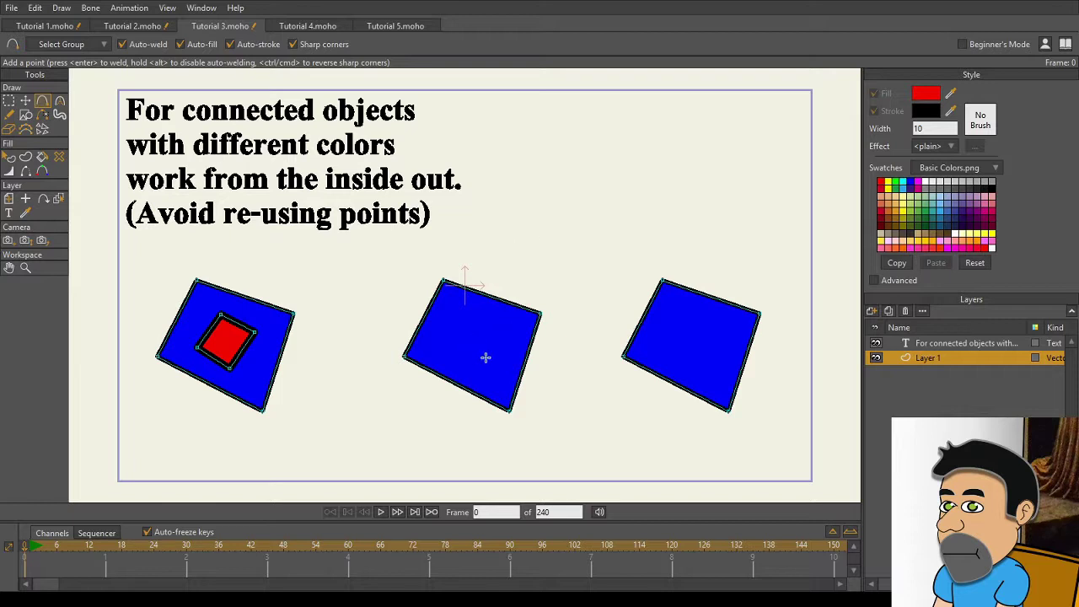
mouse_move(443, 279)
left_mouse_down()
mouse_move(440, 253)
mouse_move(489, 247)
mouse_move(580, 292)
mouse_move(514, 458)
left_mouse_up()
left_click(180, 44)
mouse_move(513, 458)
left_mouse_down()
mouse_move(399, 406)
mouse_move(363, 375)
mouse_move(404, 357)
left_mouse_up()
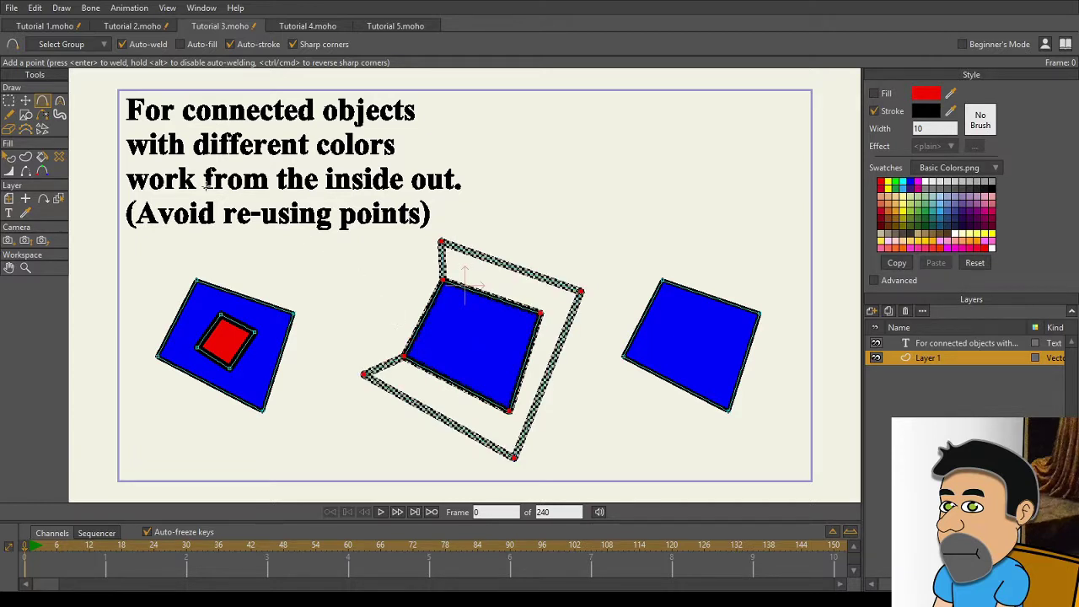
key("g")
left_click(573, 181)
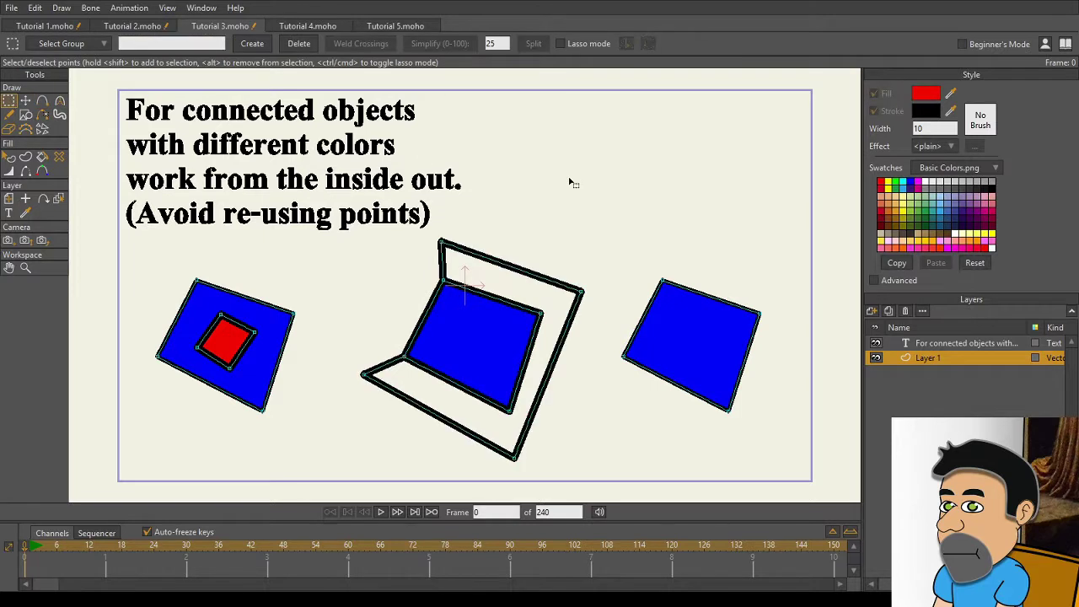
left_click(42, 157)
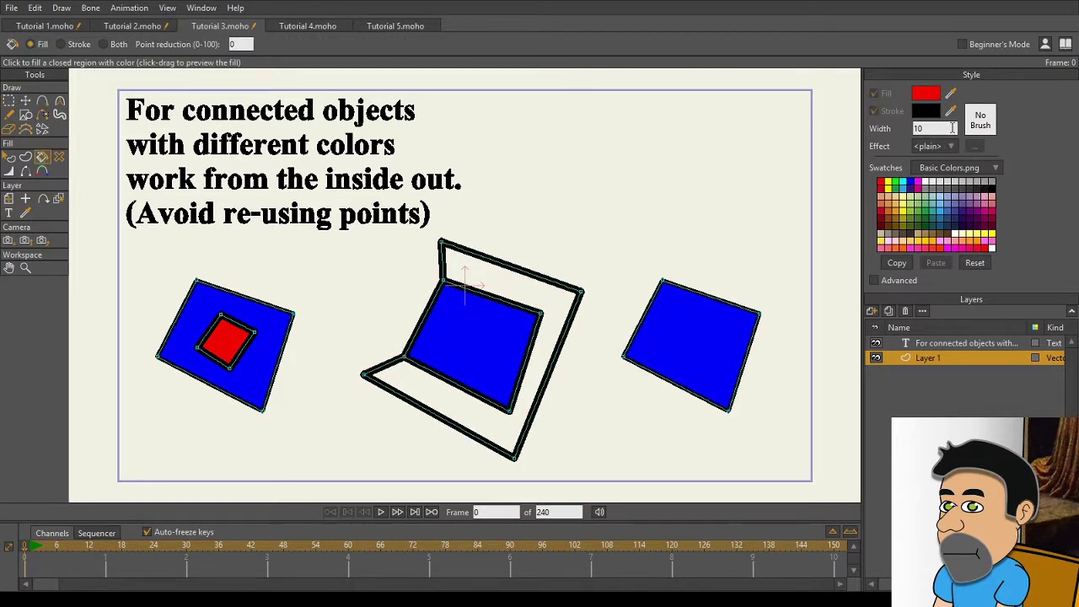
left_click(548, 299)
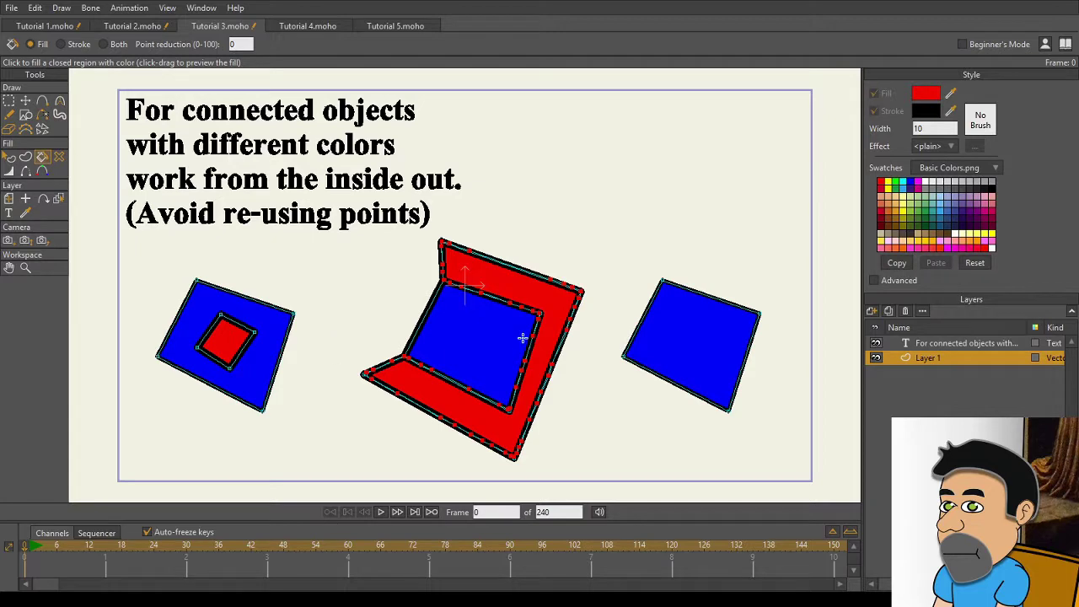
left_click(26, 101)
left_click_drag(522, 294, 657, 123)
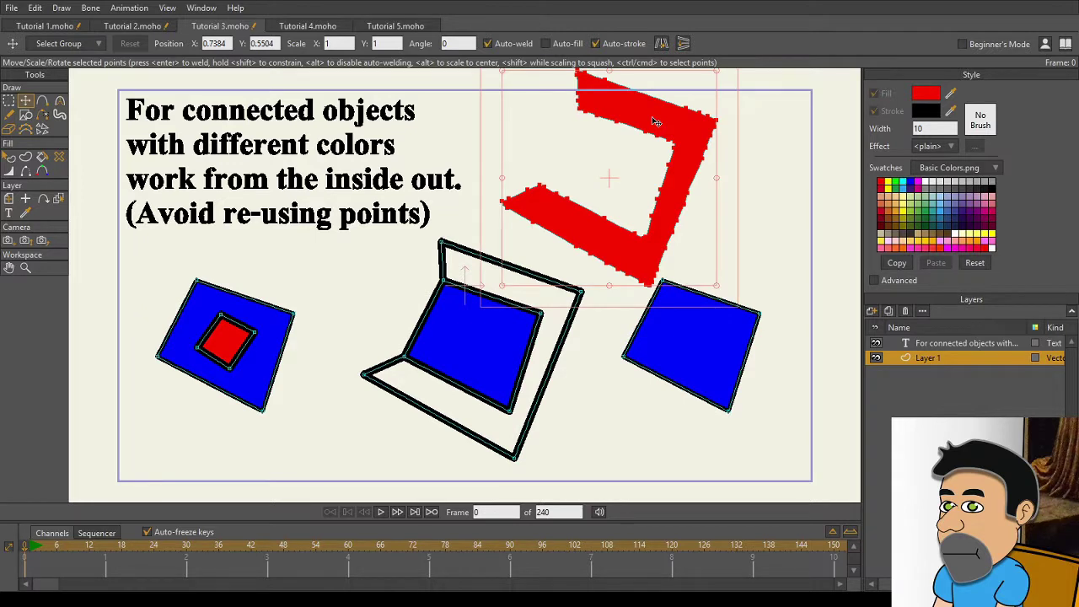
key("ctrl+z")
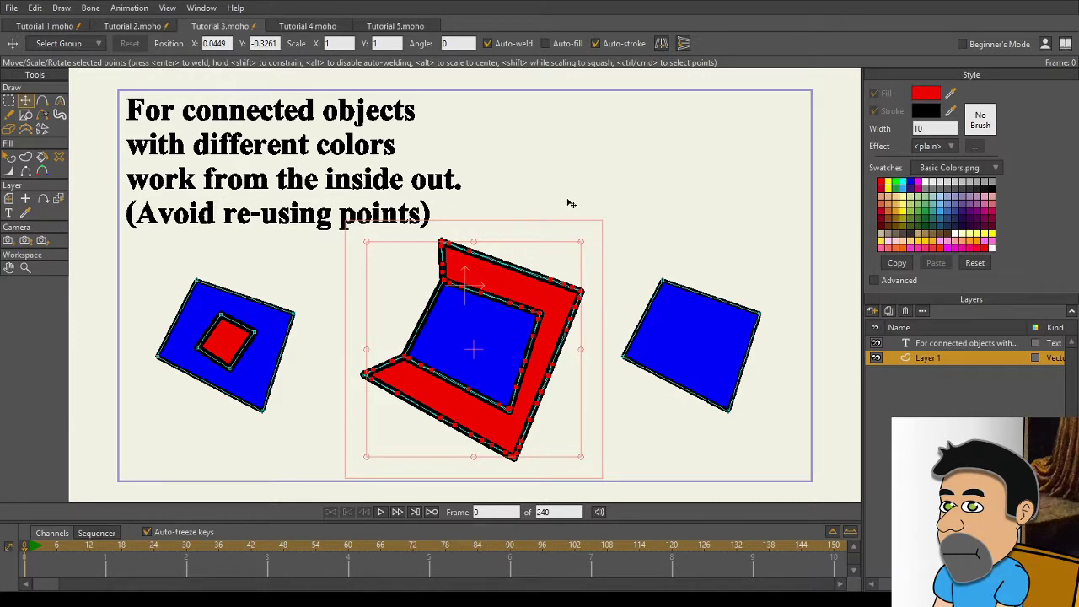
key("ctrl+z")
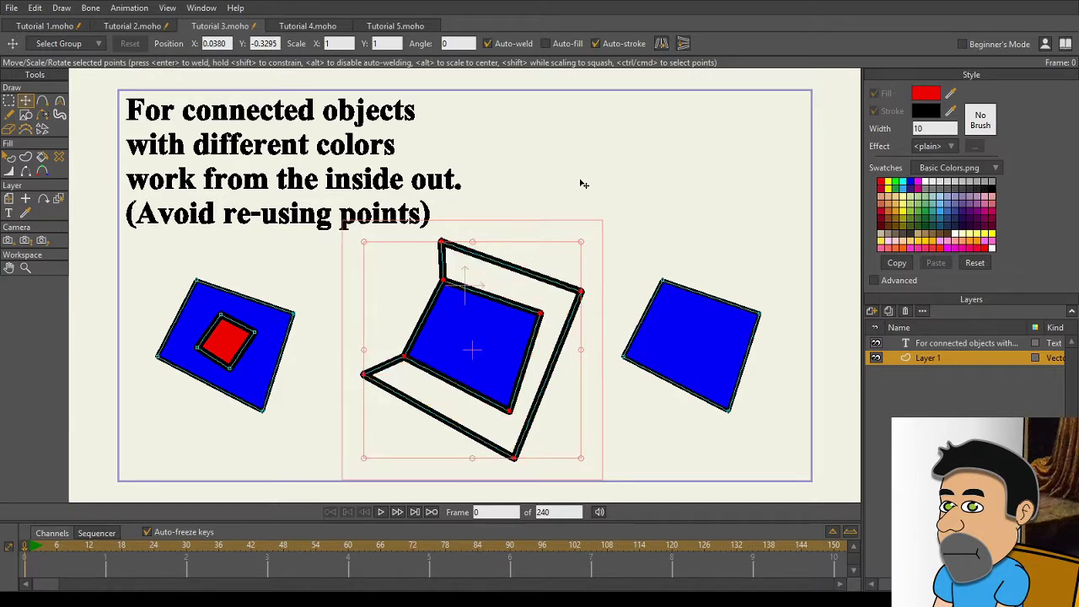
- Drag out new points from the right blue square's top-left corner to start its outer frame
left_click(42, 101)
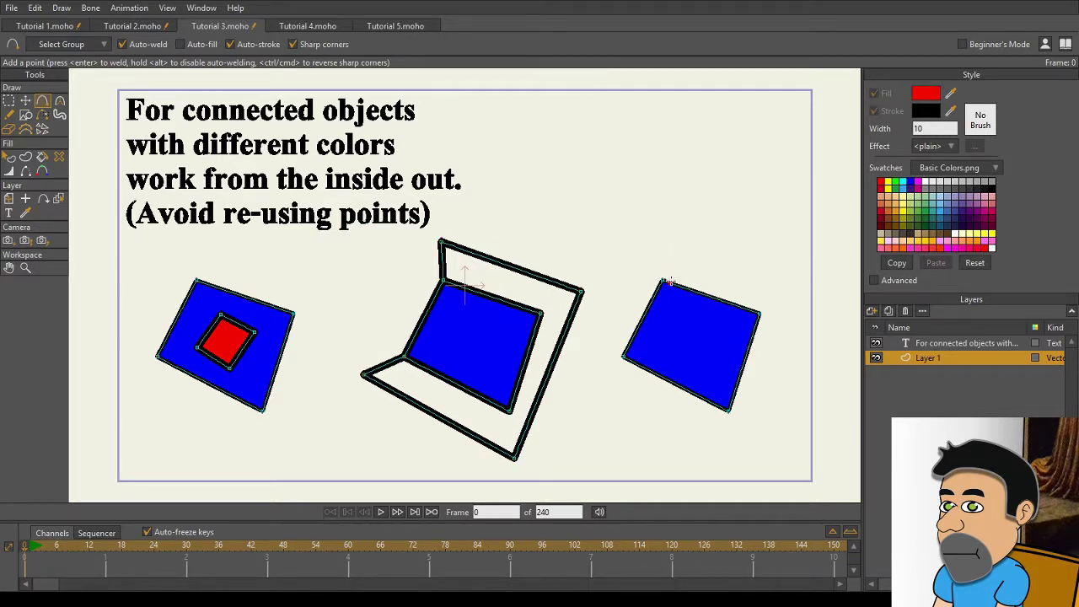
mouse_move(670, 281)
left_mouse_down()
mouse_move(659, 233)
mouse_move(801, 287)
mouse_move(730, 463)
mouse_move(749, 458)
mouse_move(686, 444)
mouse_move(588, 377)
mouse_move(628, 361)
left_mouse_up()
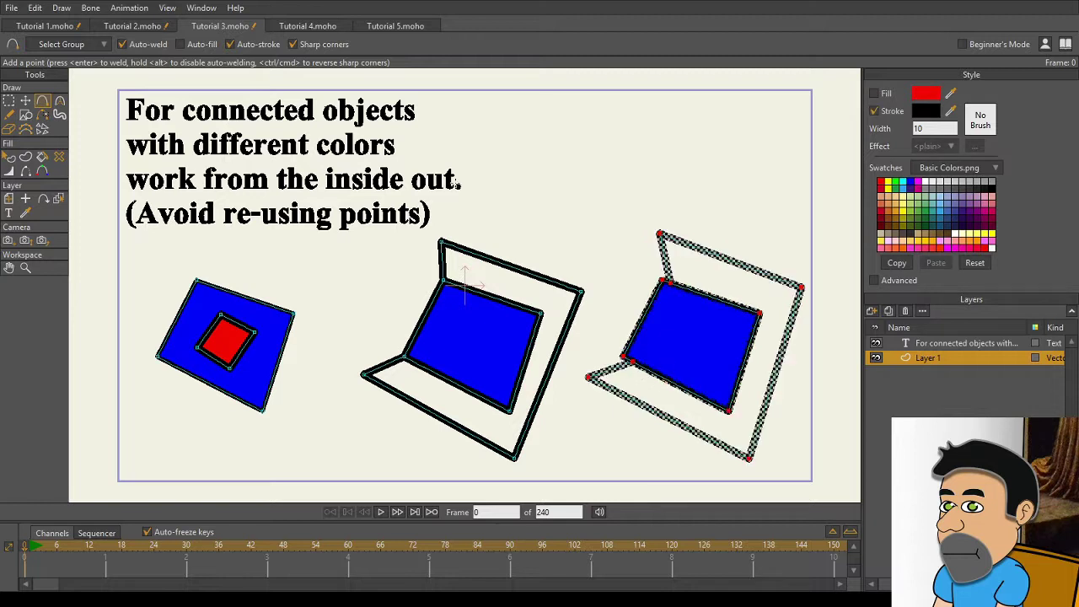
left_click(43, 156)
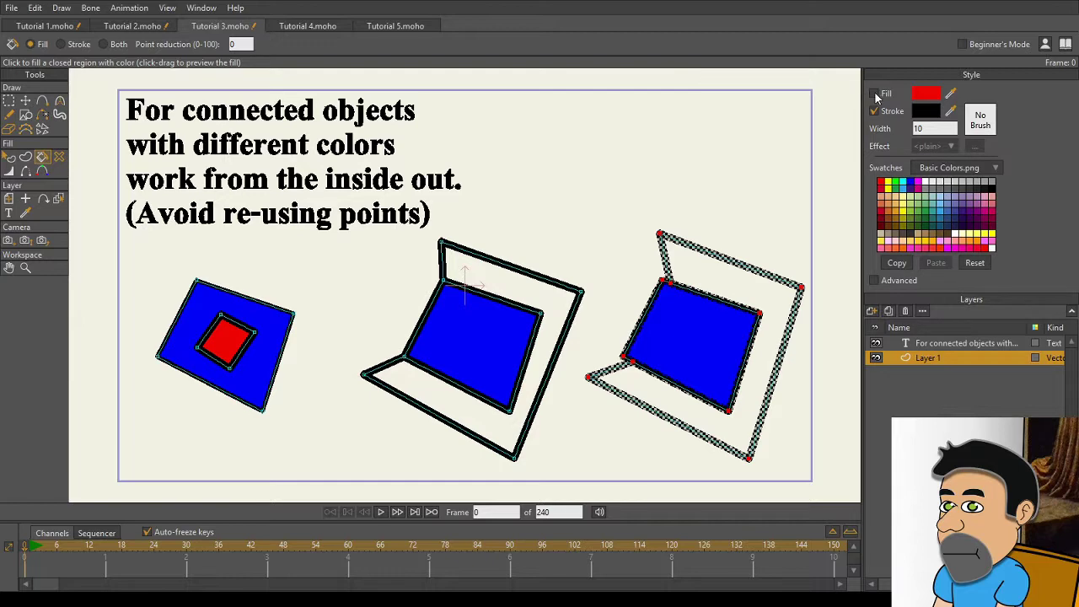
- Fill the outer bands around the right and middle blue squares with red
left_click(754, 288)
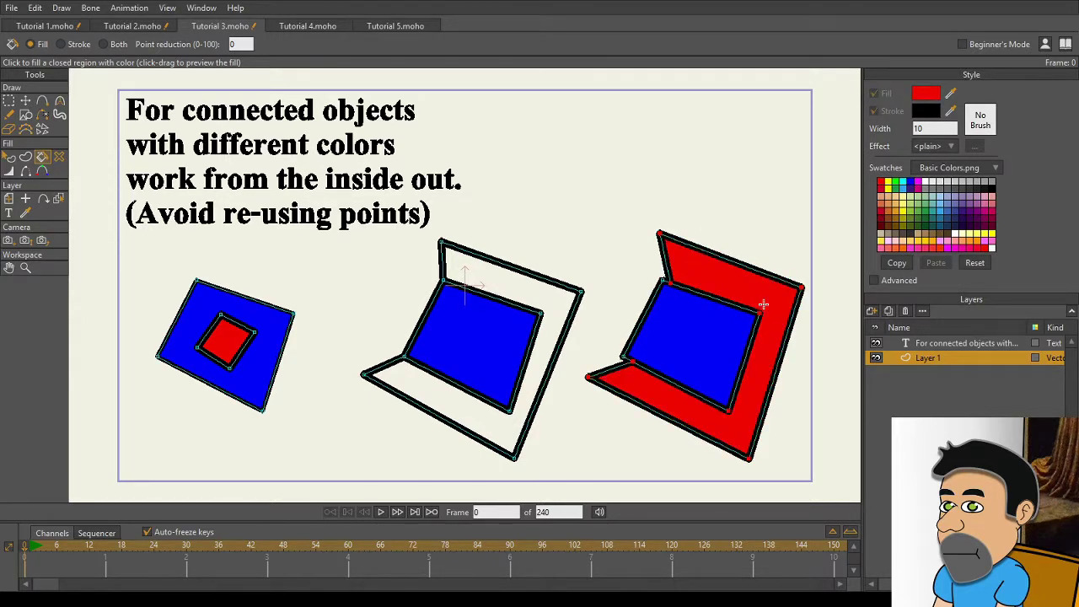
key("t")
scroll(568, 175, "down", 1)
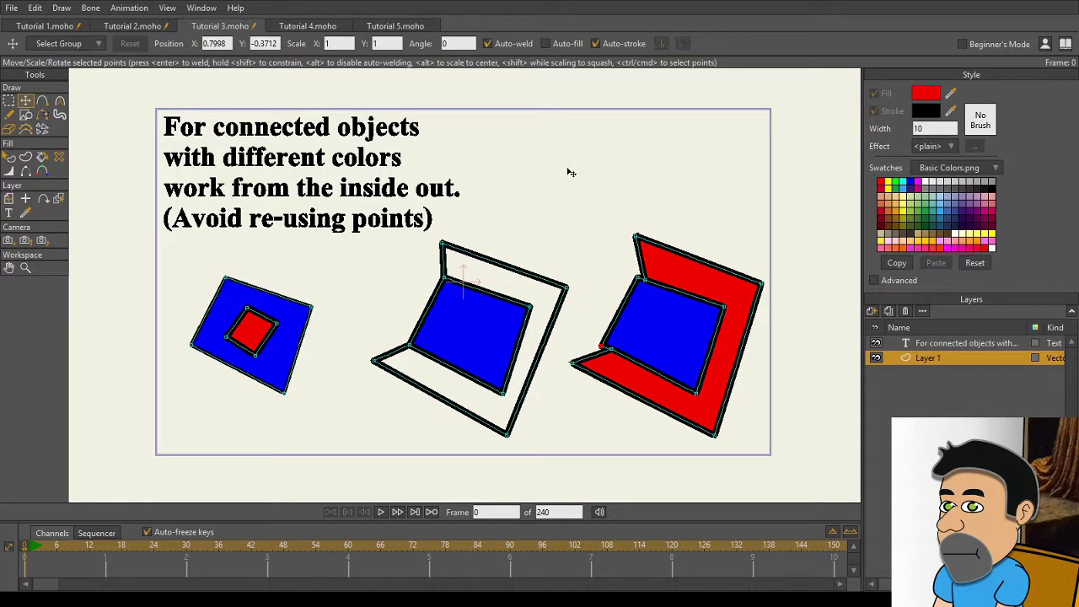
left_click(42, 157)
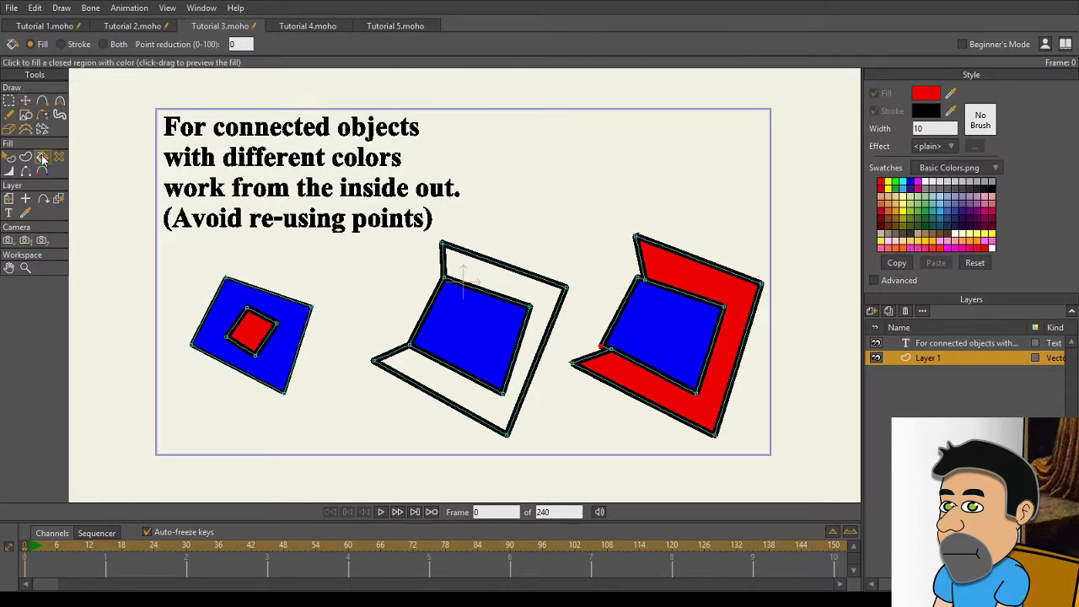
left_click(511, 286)
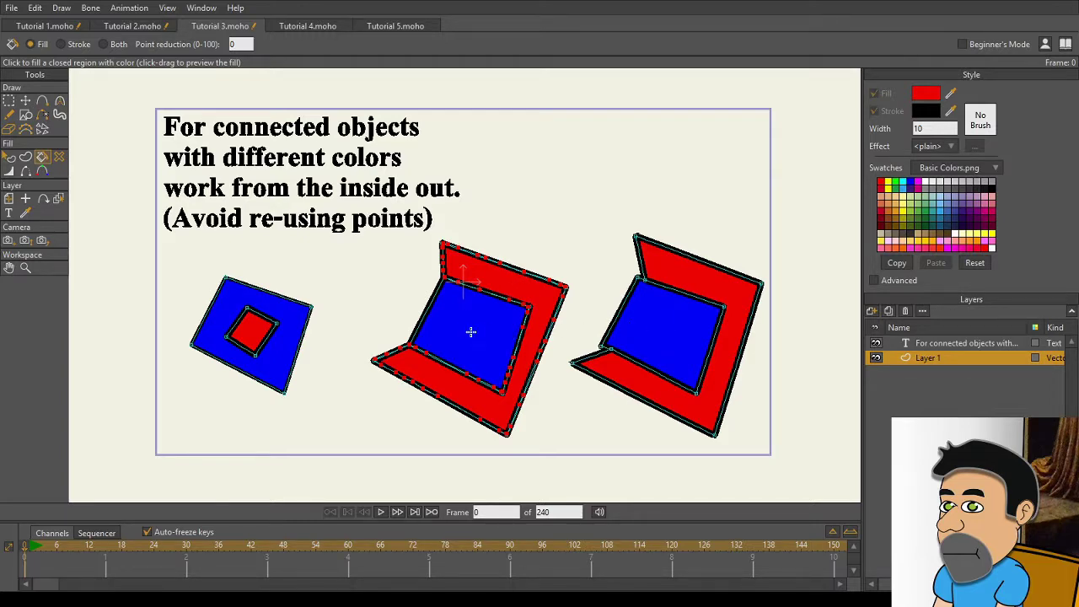
key("t")
scroll(696, 307, "up", 3)
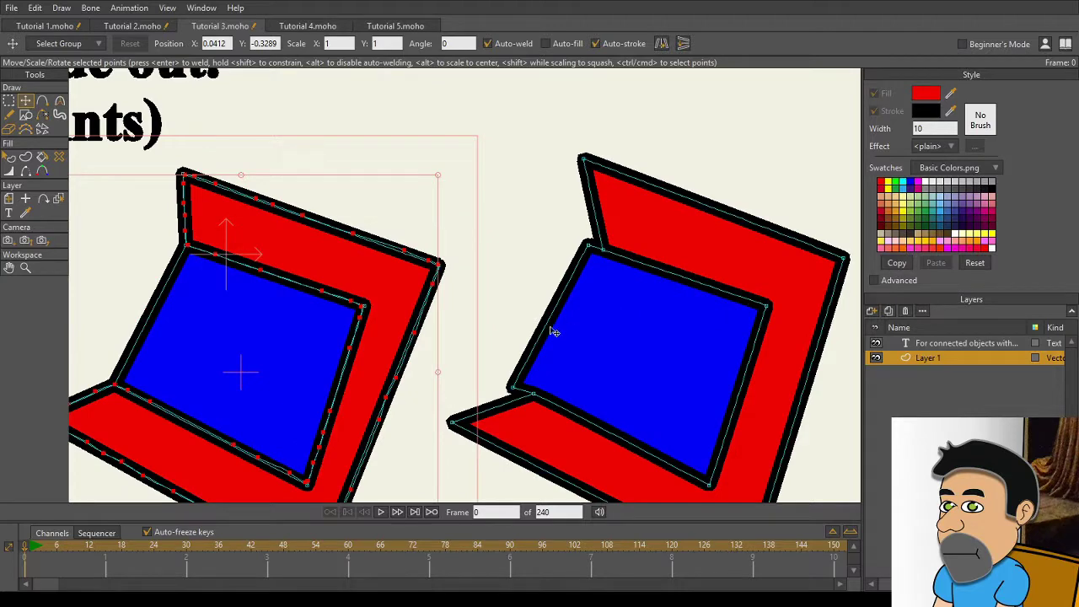
- Move the inner corner points of the middle and right shapes into place
left_click_drag(516, 393, 538, 380)
left_click(540, 381)
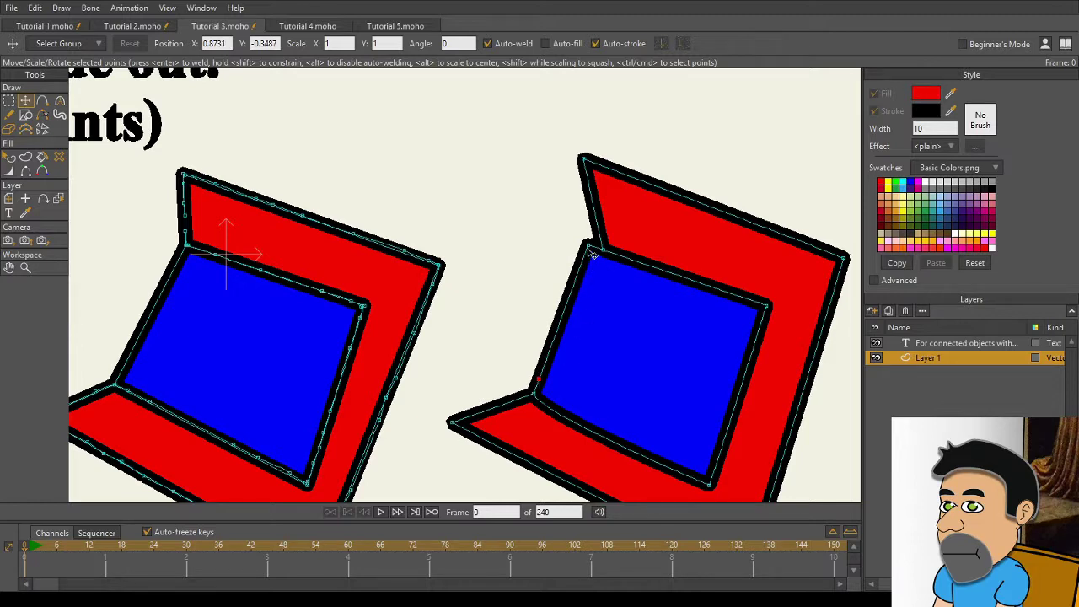
left_click_drag(591, 252, 601, 264)
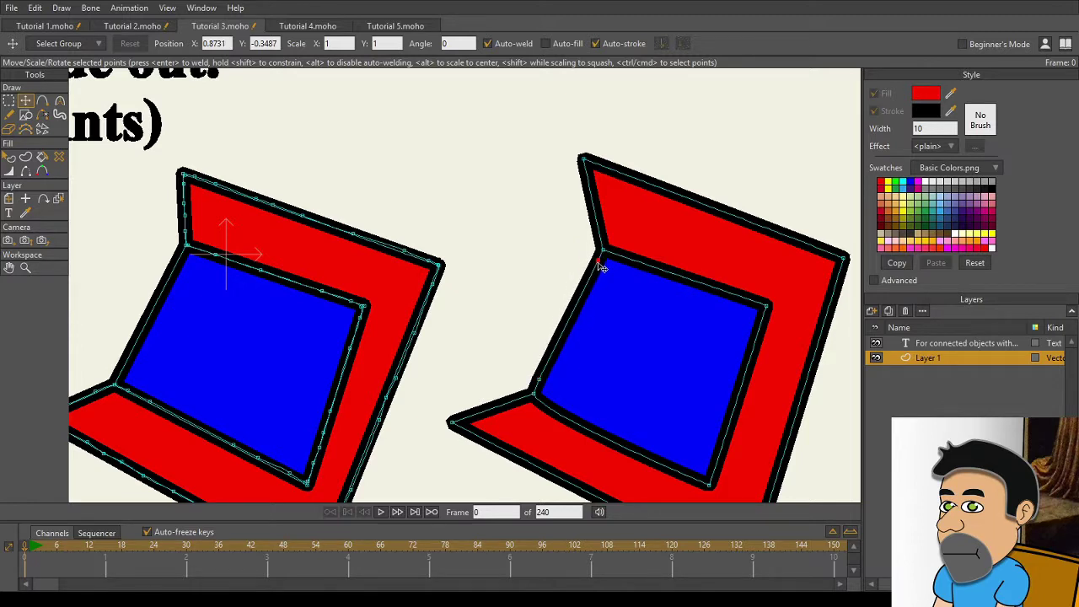
- Select the right shape's lower inner corner with the Curvature tool, zoom out, and go to Tutorial 4
left_click(61, 101)
left_click(534, 393)
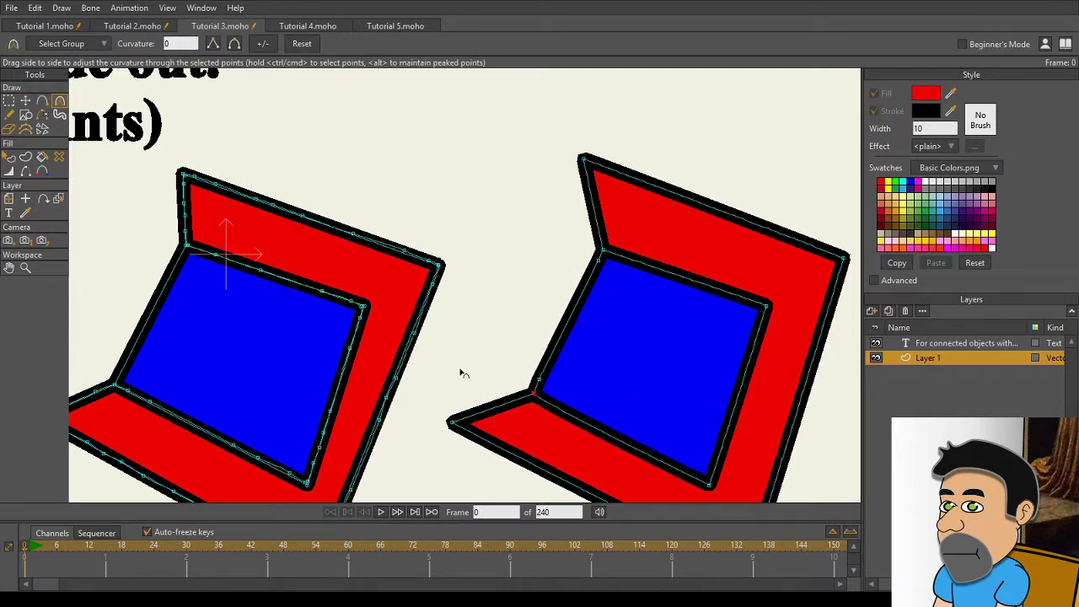
scroll(649, 313, "down", 2)
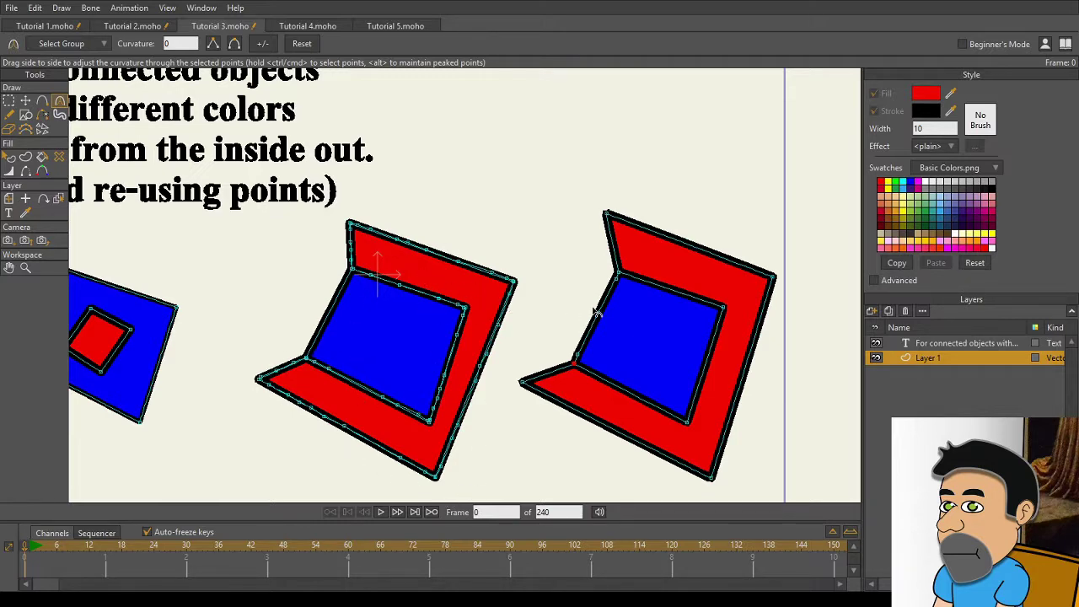
scroll(508, 256, "down", 2)
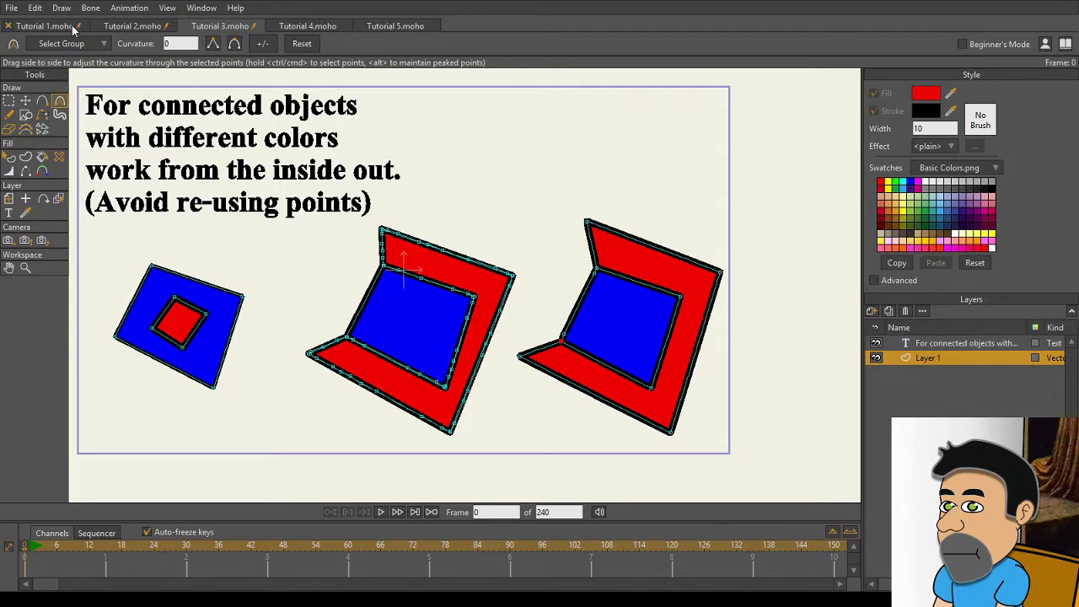
key("ctrl+Tab")
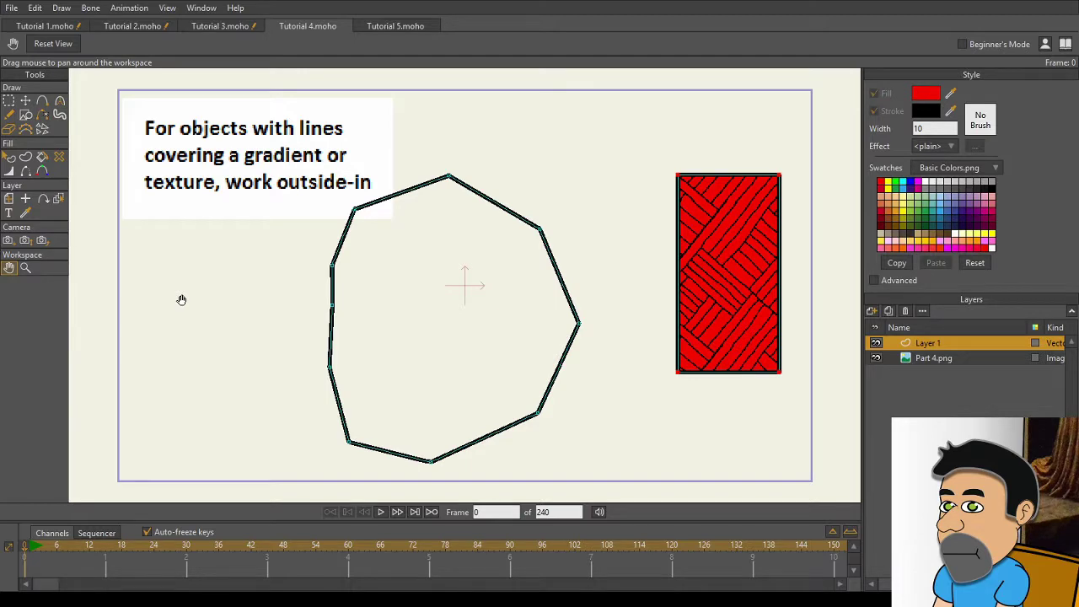
- Fill the heptagon and set a top-to-bottom black, red and white gradient across it
left_click(43, 157)
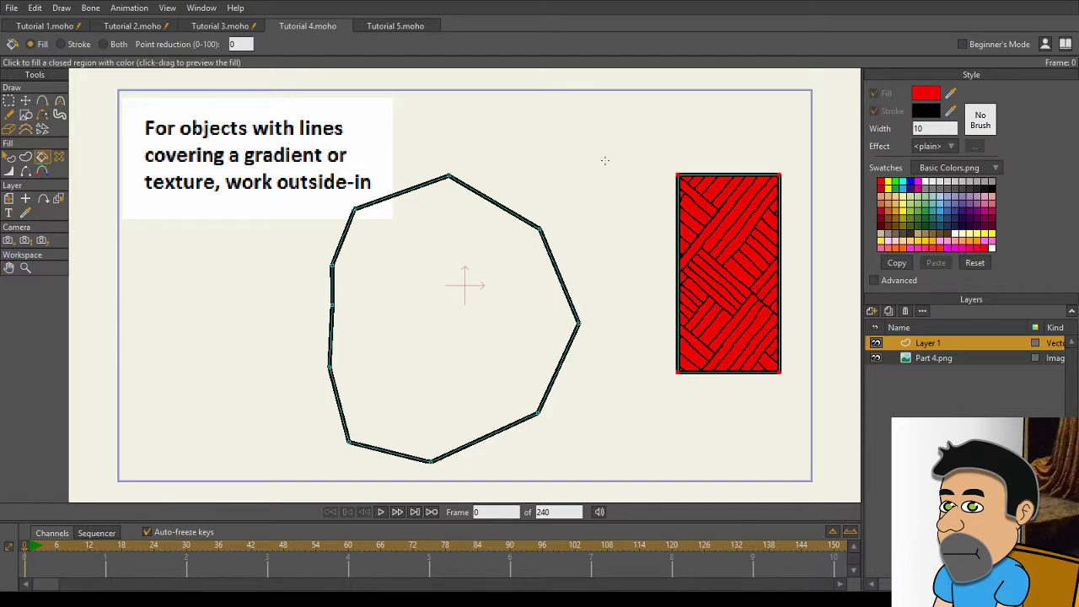
left_click(501, 277)
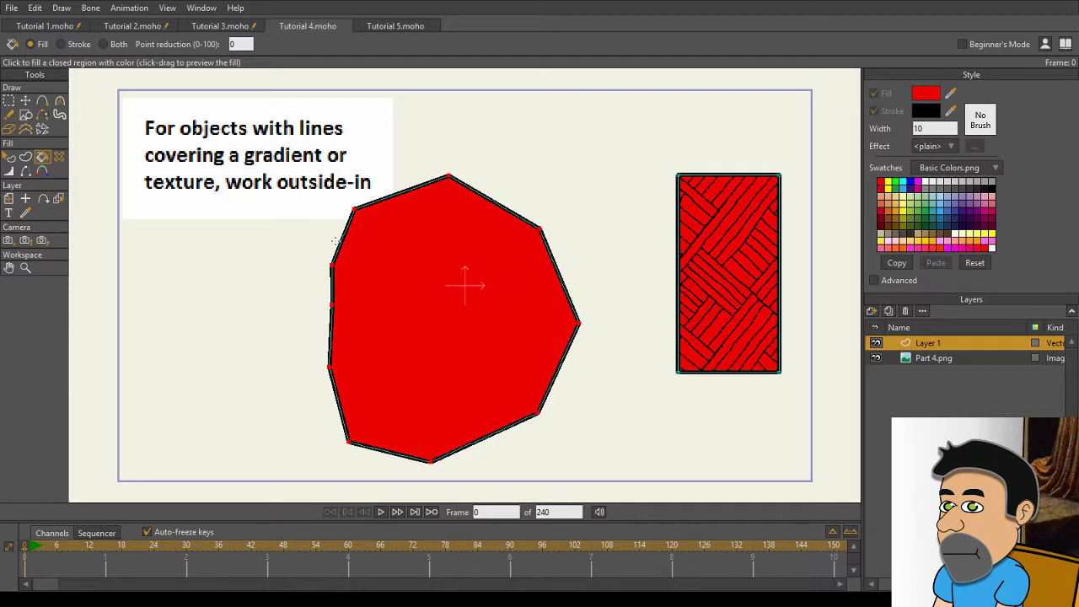
left_click(8, 159)
left_click(442, 272)
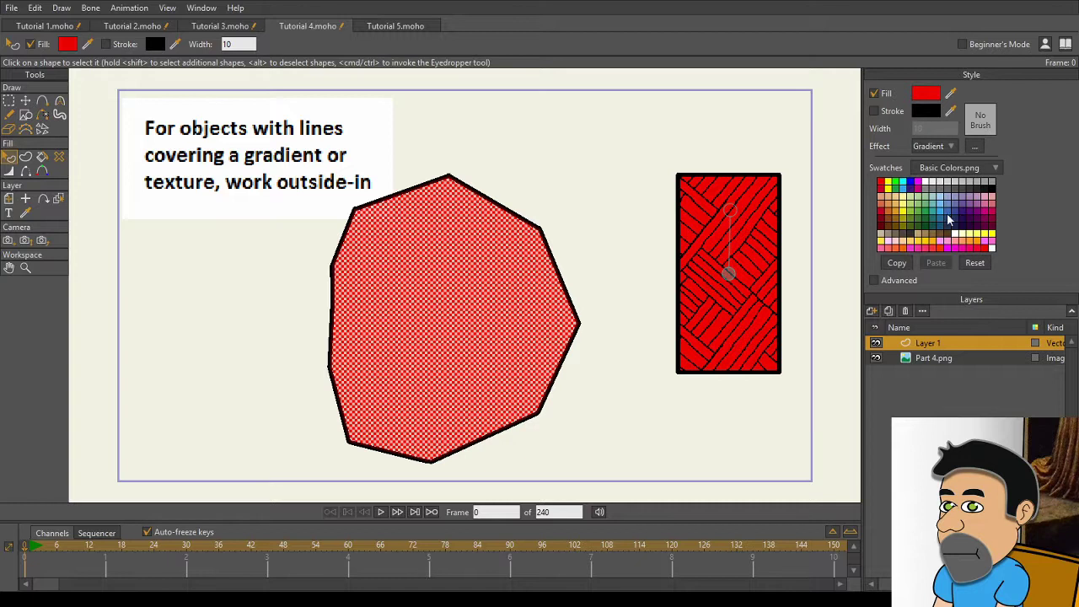
left_click_drag(455, 317, 436, 389)
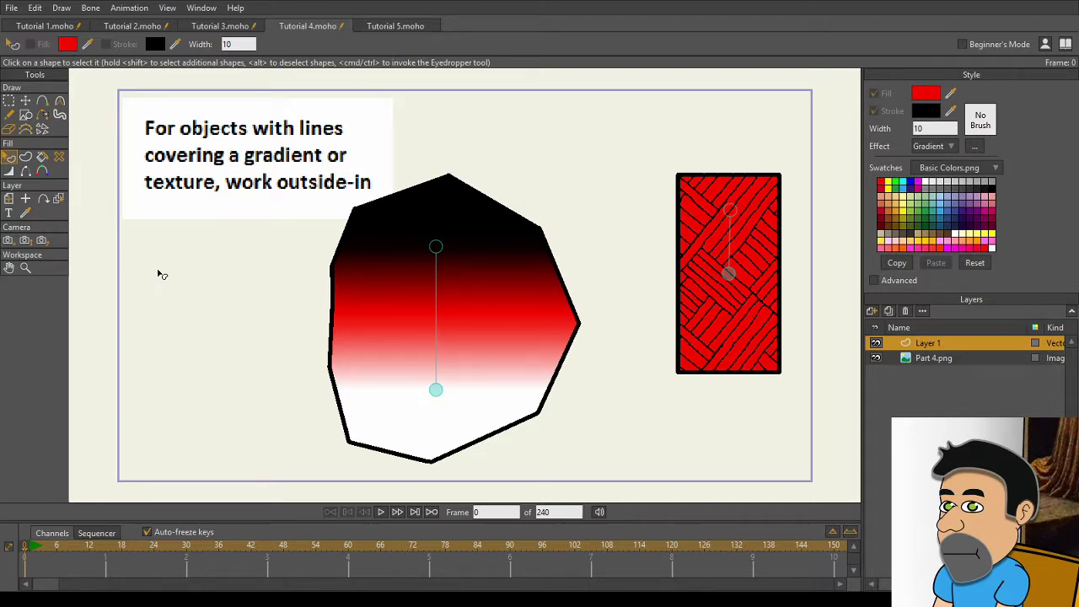
left_click(44, 101)
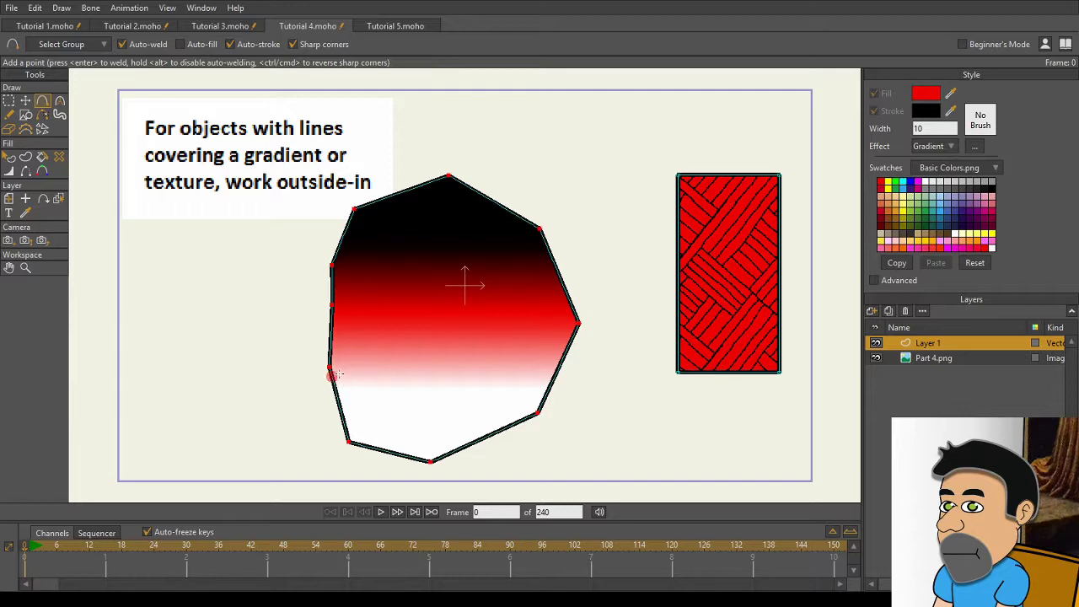
- Draw a lower and an upper line across the gradient heptagon
mouse_move(335, 374)
left_mouse_down()
mouse_move(413, 344)
mouse_move(558, 361)
left_mouse_up()
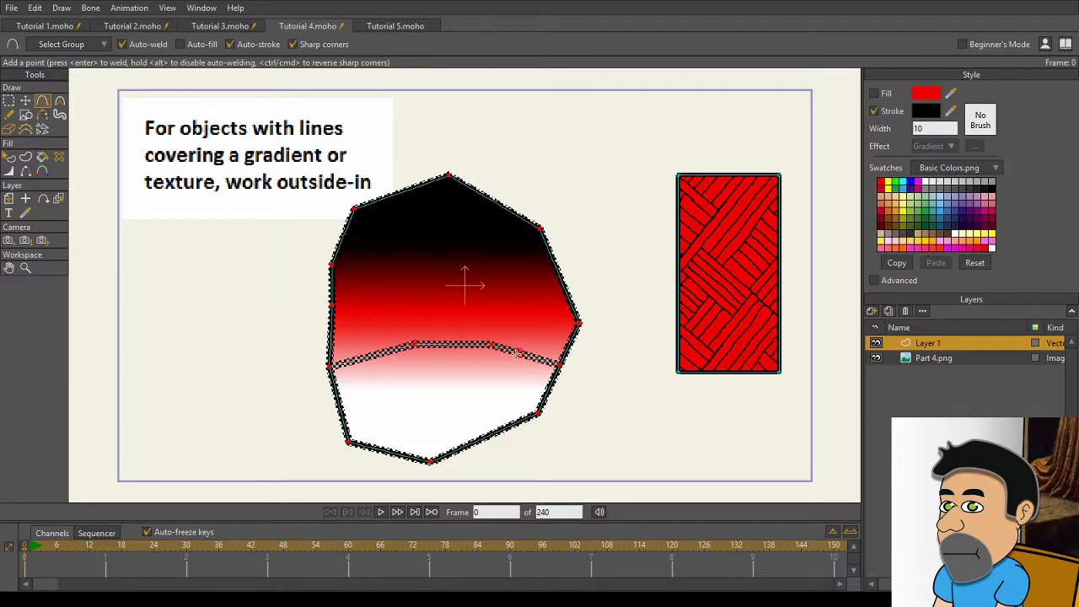
left_click(8, 100)
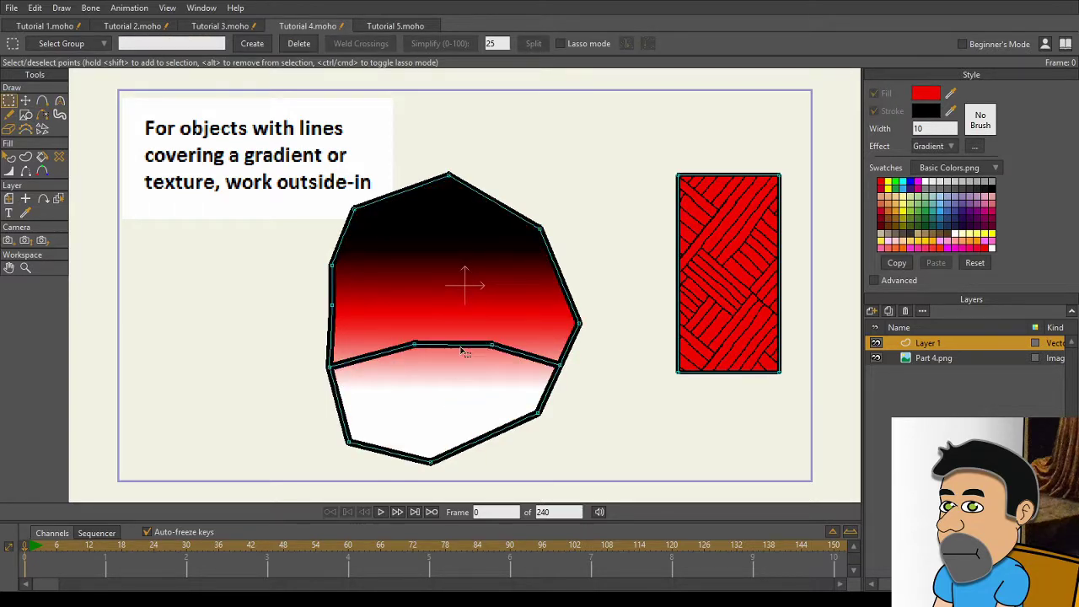
left_click(42, 100)
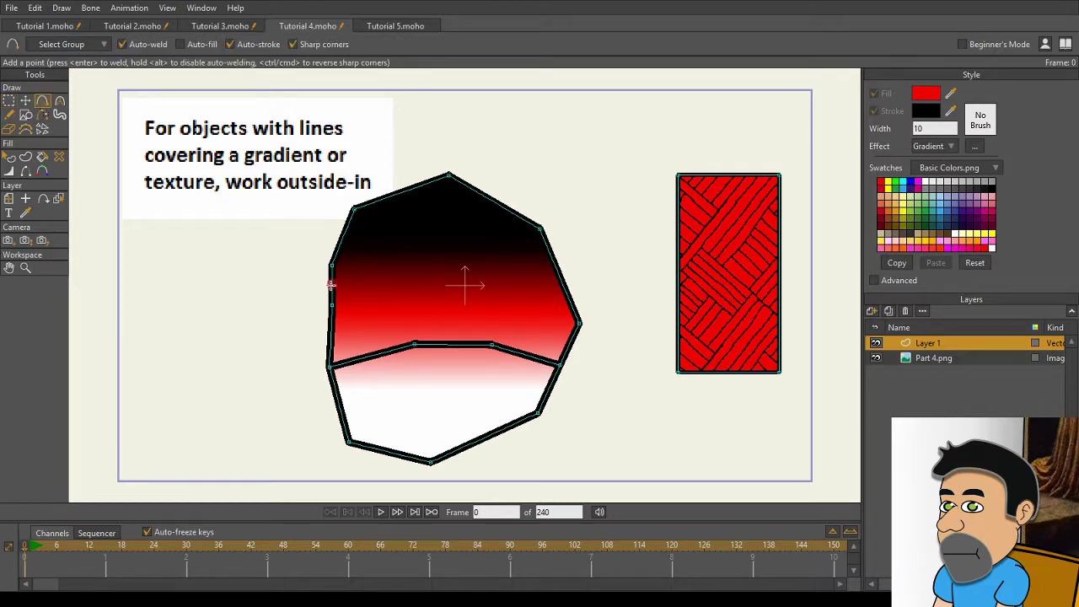
left_click_drag(330, 285, 407, 262)
mouse_move(407, 262)
left_mouse_down()
mouse_move(485, 254)
mouse_move(554, 264)
left_mouse_up()
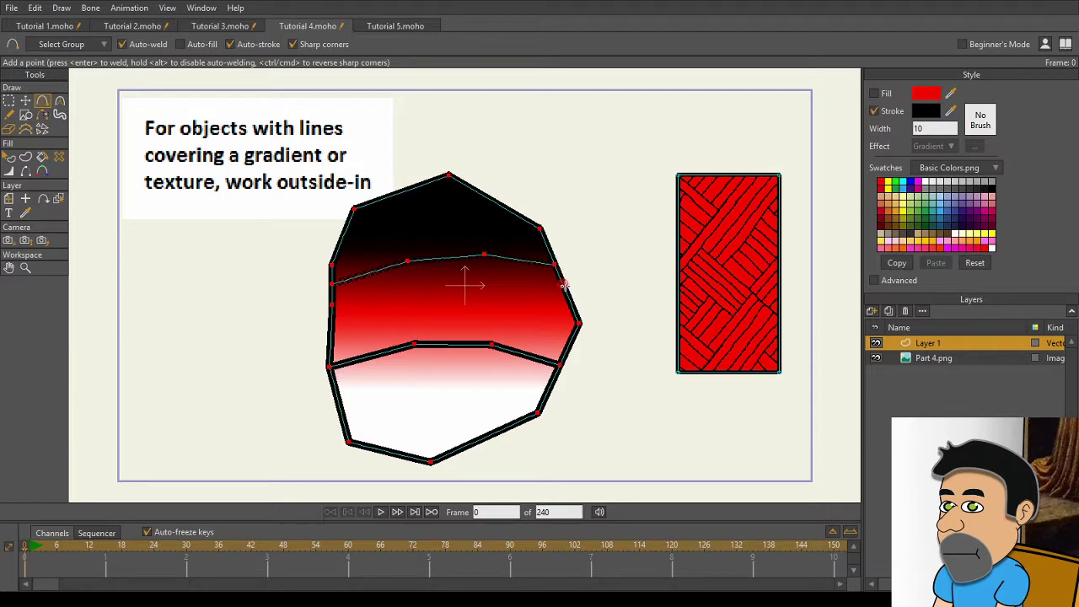
- Give both lines thick black strokes with the Paint Bucket in Stroke mode
left_click(25, 100)
left_click(205, 319)
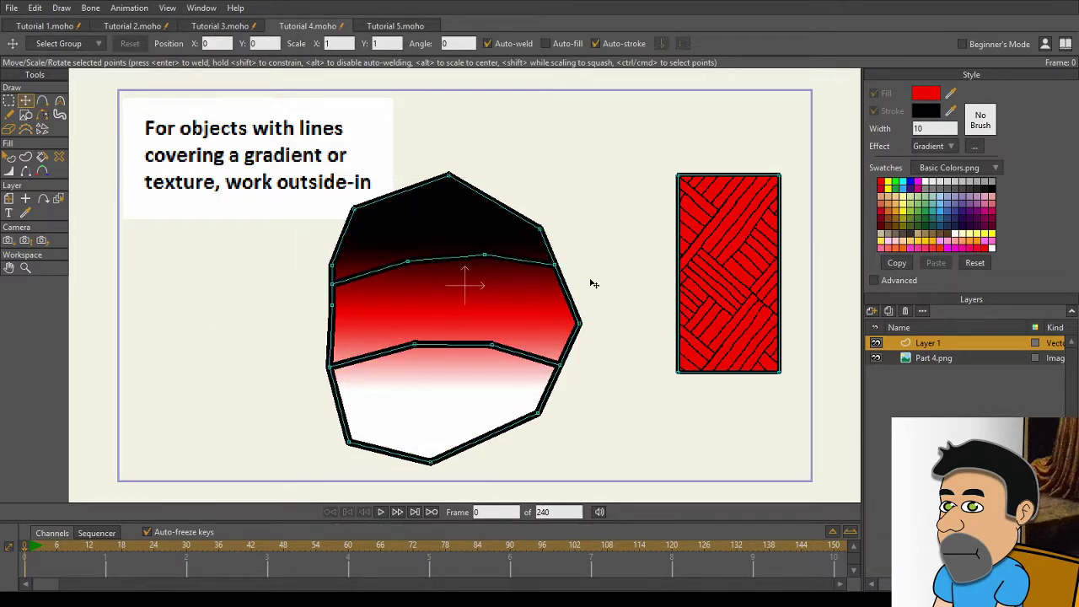
left_click(42, 157)
left_click(61, 44)
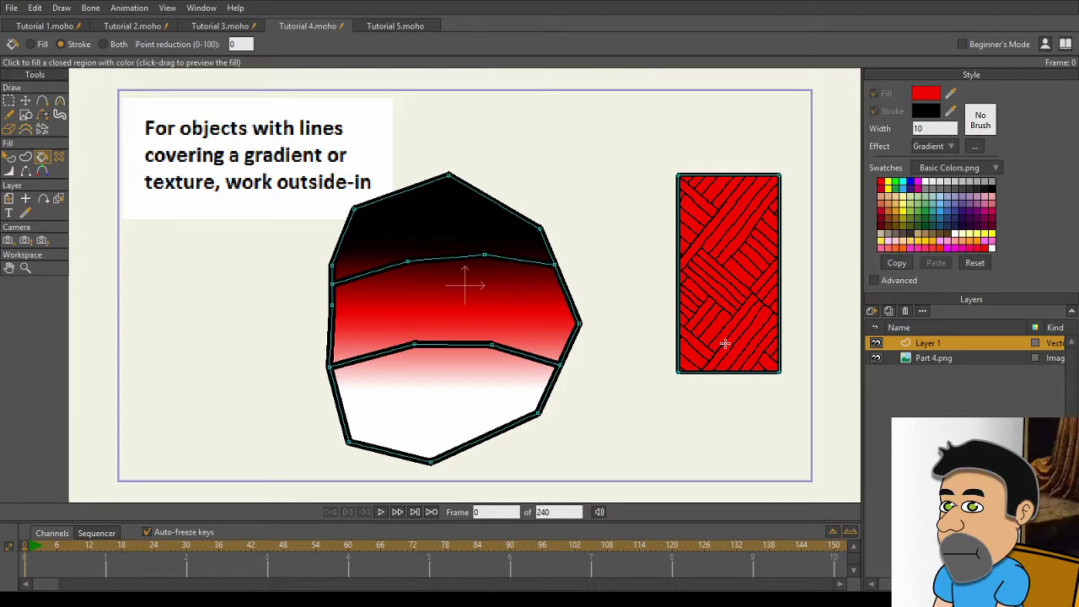
key("q")
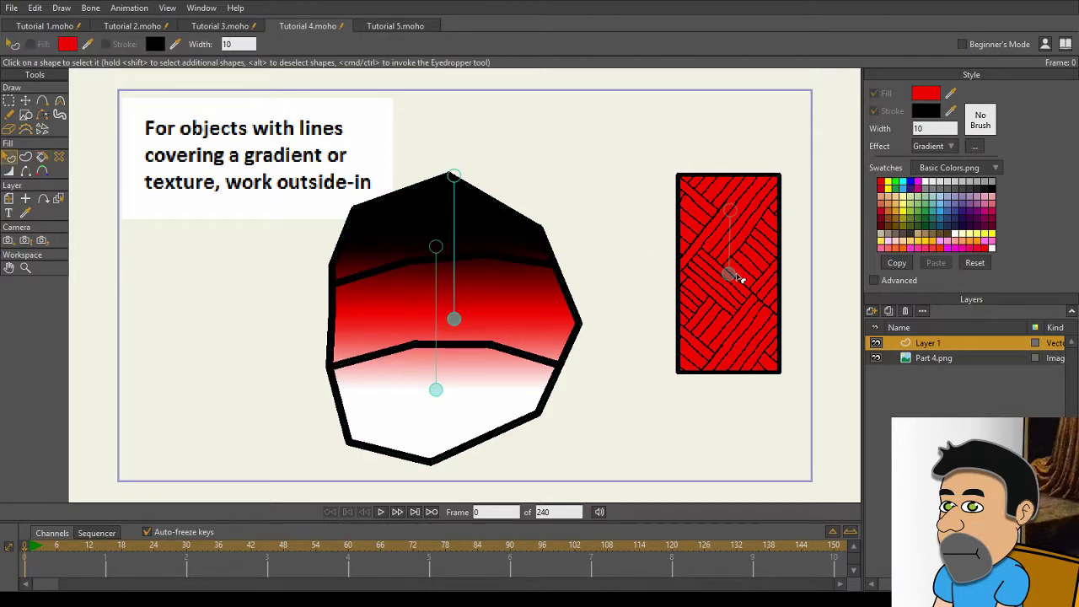
- Rescale the red rectangle's texture pattern by dragging its fill handle
left_click_drag(731, 213, 730, 281)
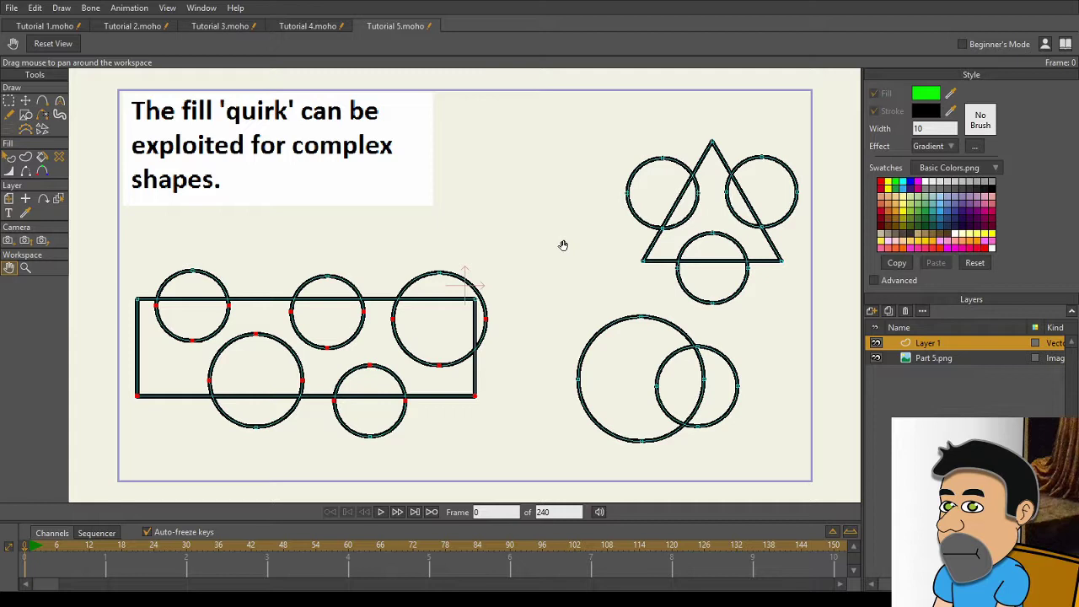
- Fill the rectangle outside its circles green and move the scalloped piece up and left
left_click(43, 158)
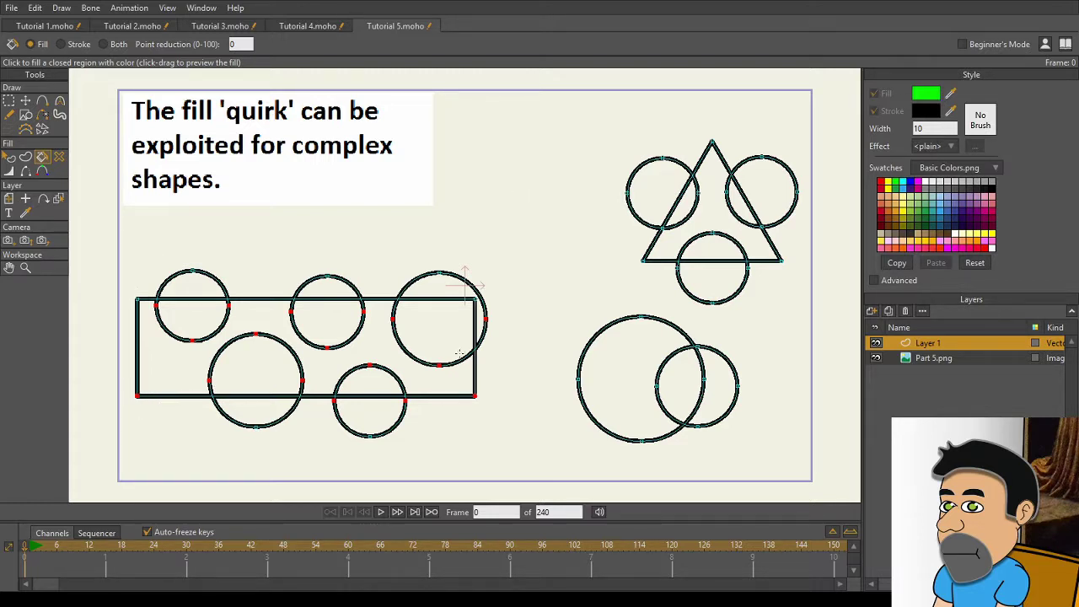
left_click(376, 340)
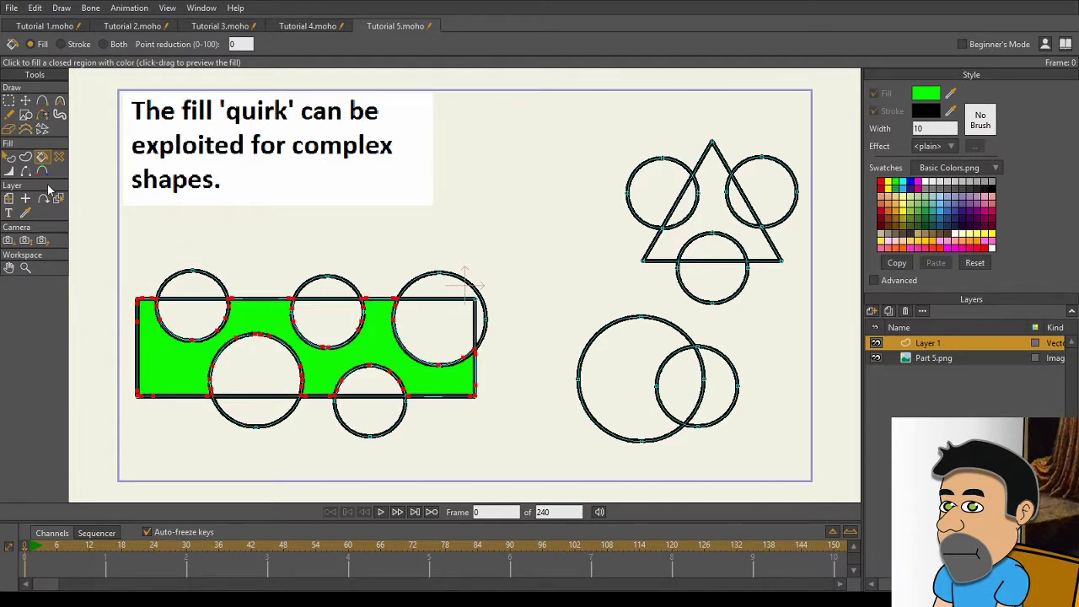
left_click(32, 102)
left_click_drag(377, 363, 408, 202)
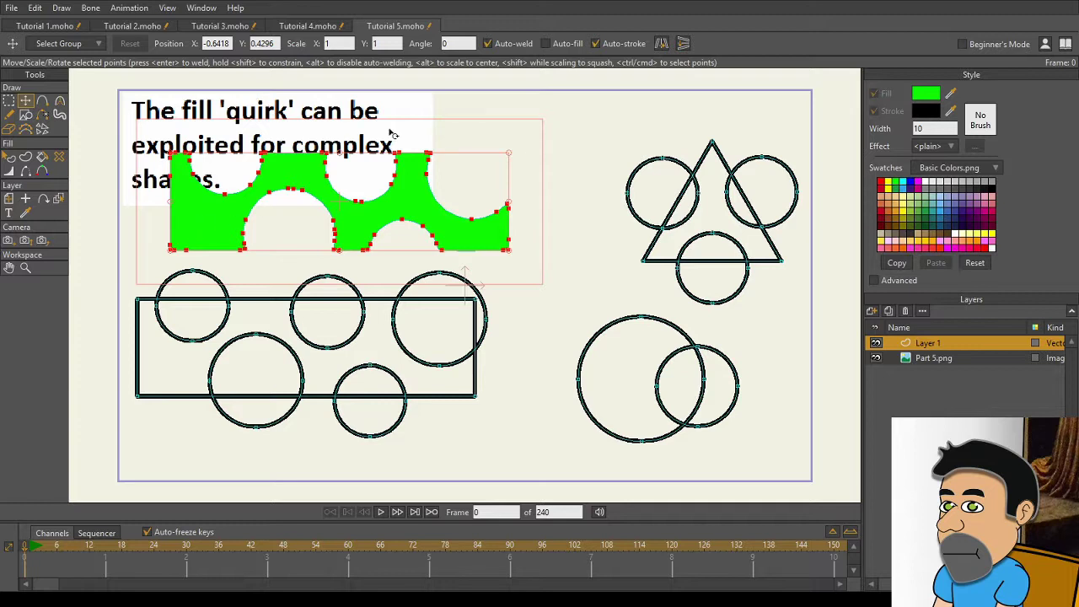
left_click_drag(417, 216, 364, 212)
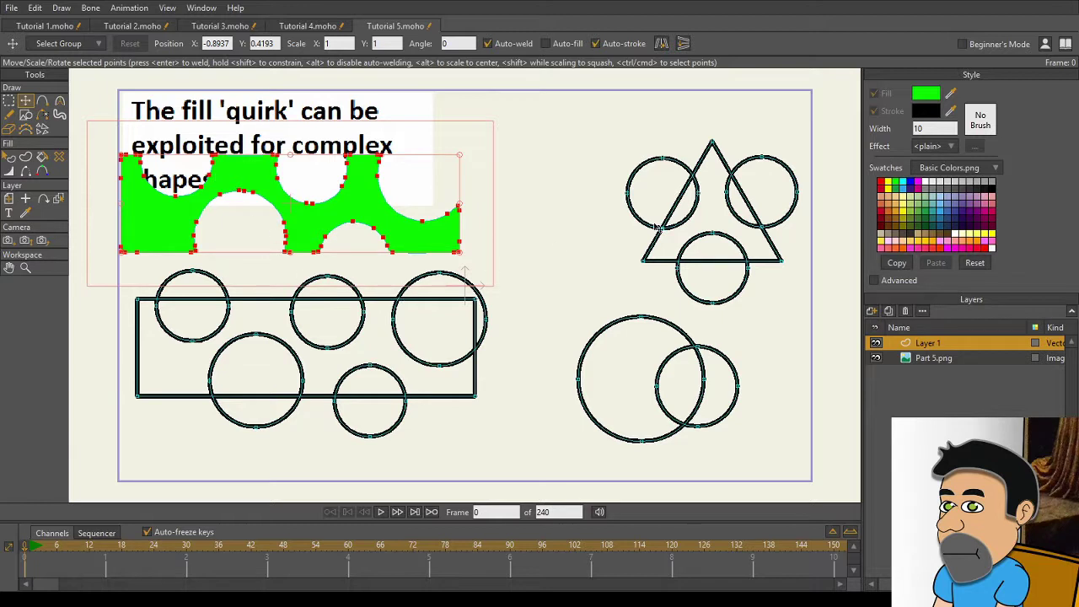
left_click(49, 160)
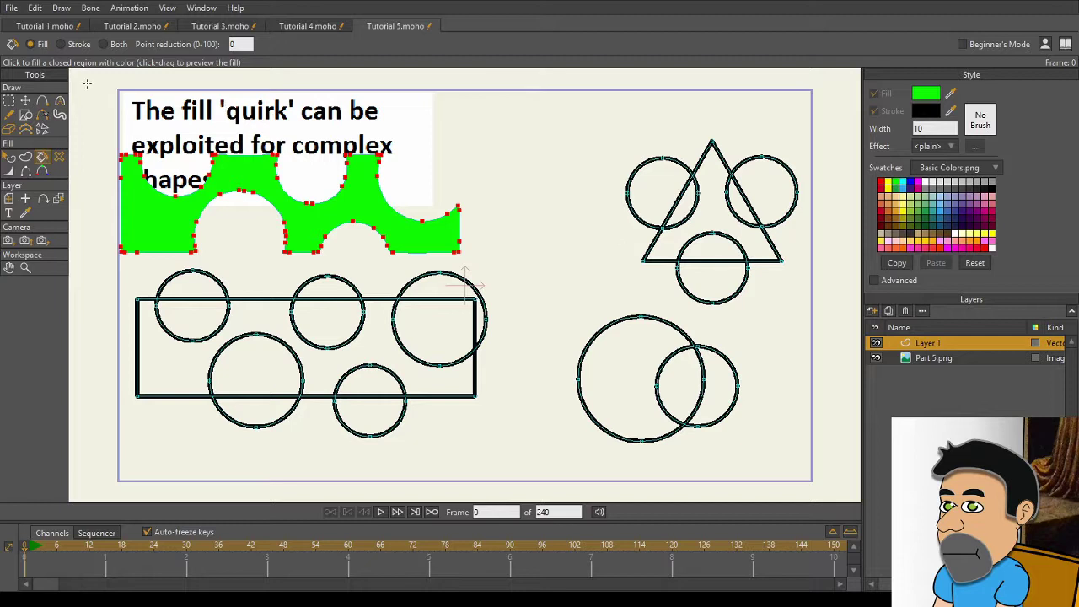
- Fill the triangle minus its circles green and move the three-lobed piece to the top centre
left_click(25, 115)
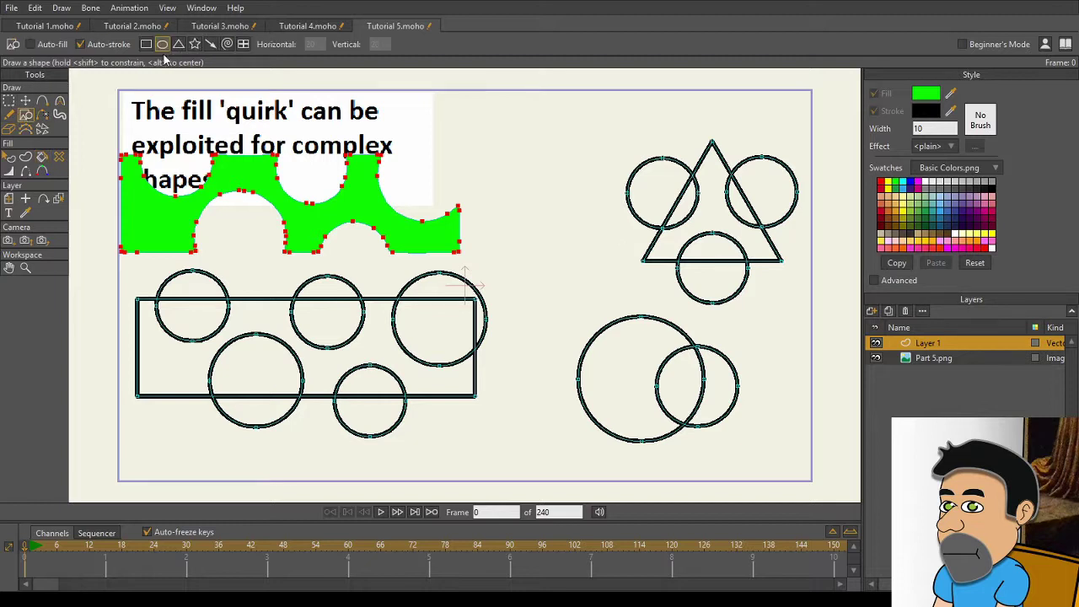
left_click(41, 157)
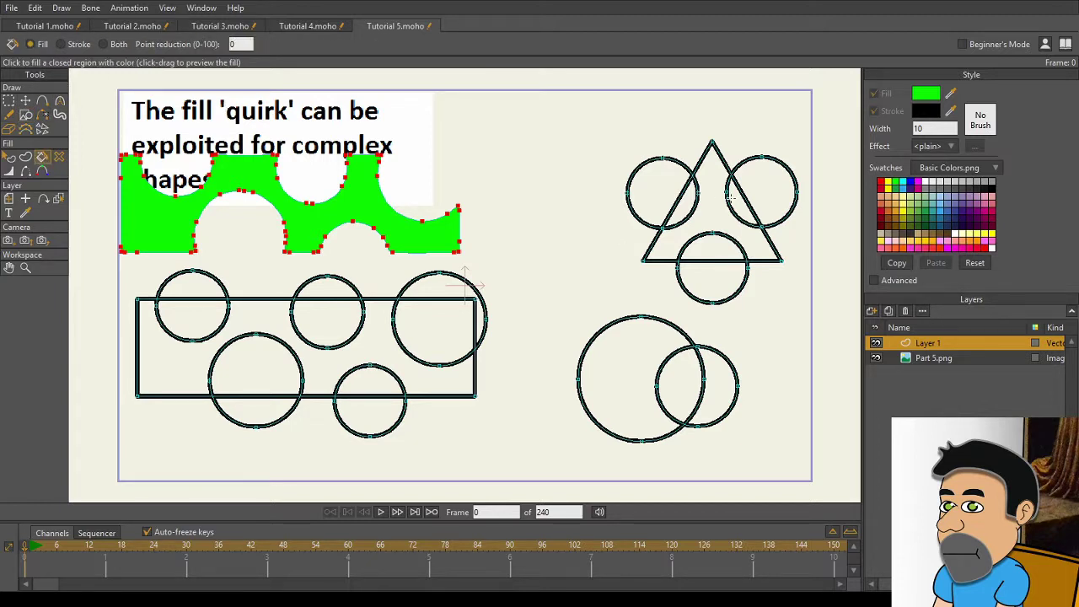
left_click(708, 210)
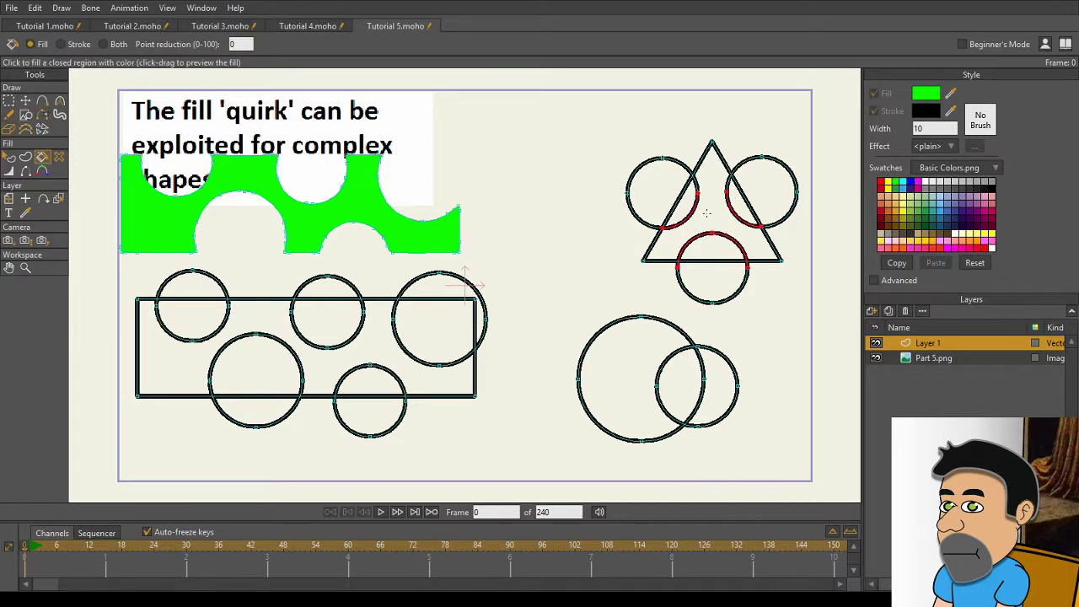
left_click(26, 100)
left_click_drag(708, 221, 562, 183)
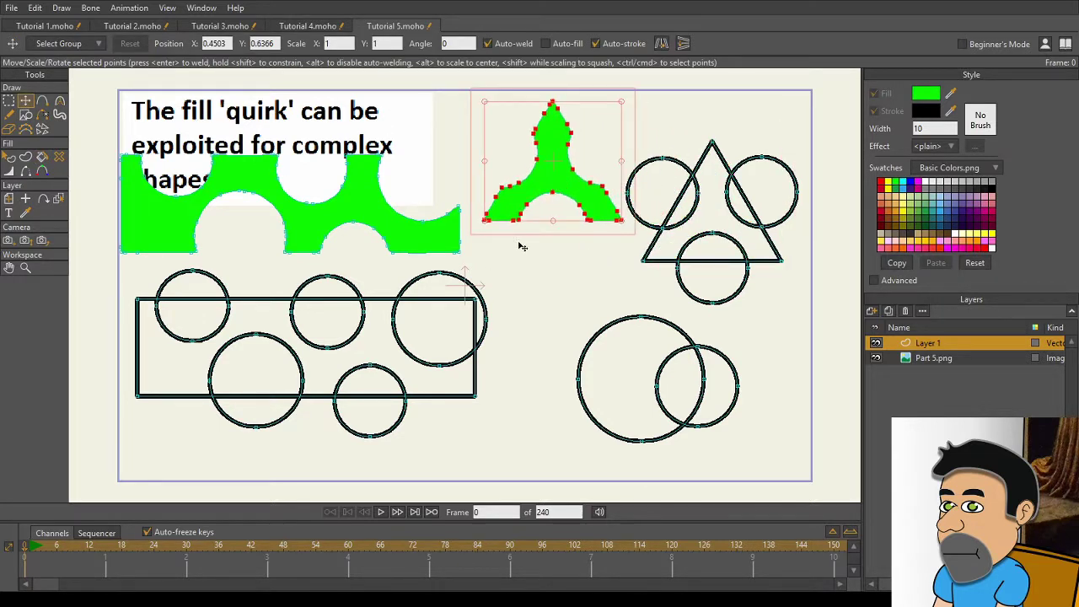
- Give the three-lobed green shape a black outline
left_click(39, 159)
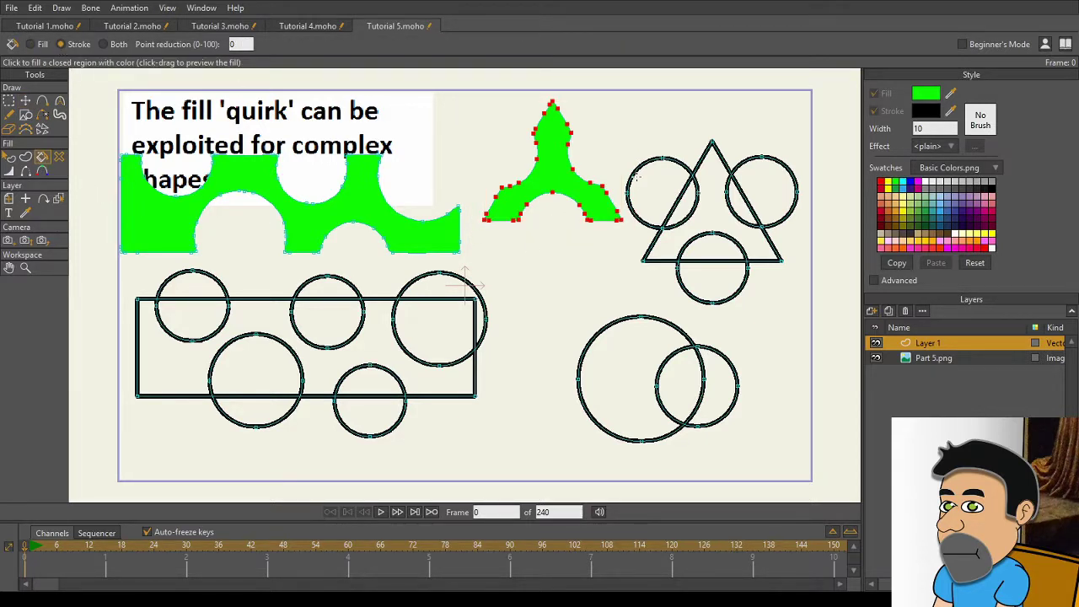
left_click(583, 178)
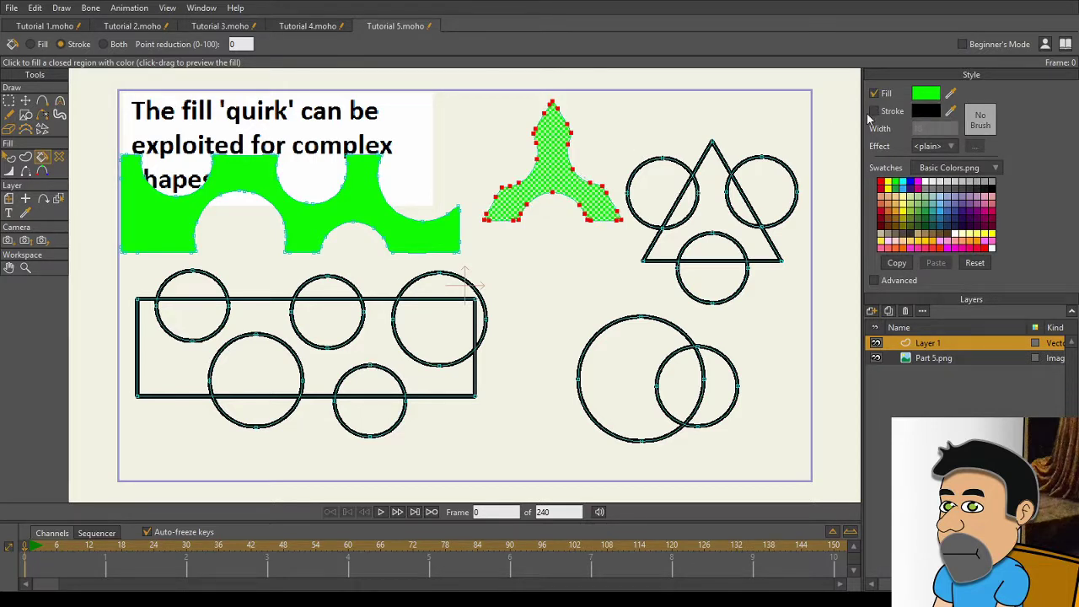
left_click(874, 110)
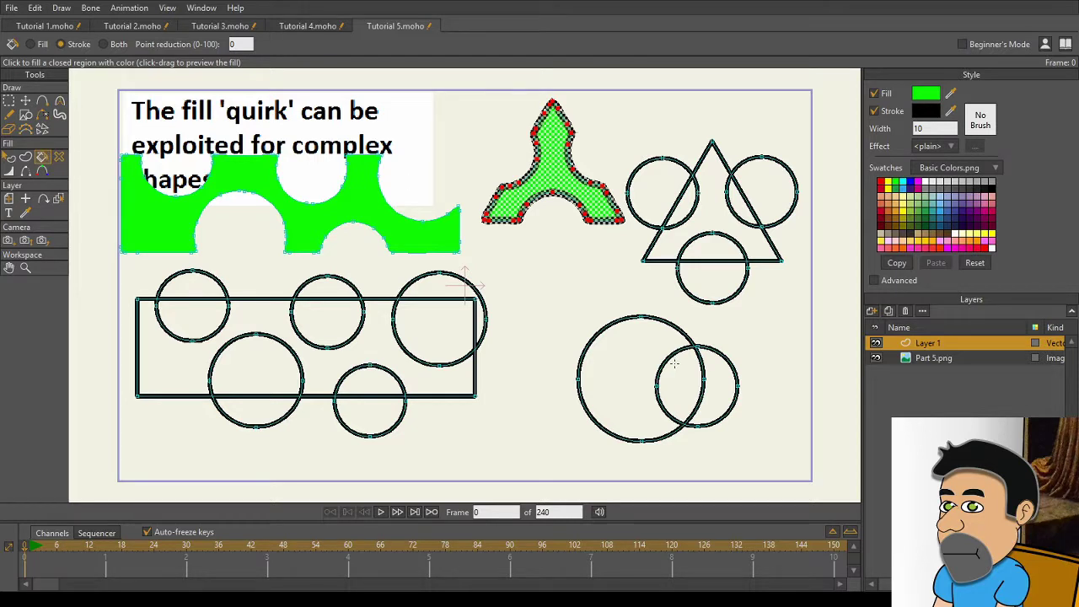
left_click(9, 99)
- Fill the small circle's outer crescent green in Fill mode and move it to the right
left_click(569, 292)
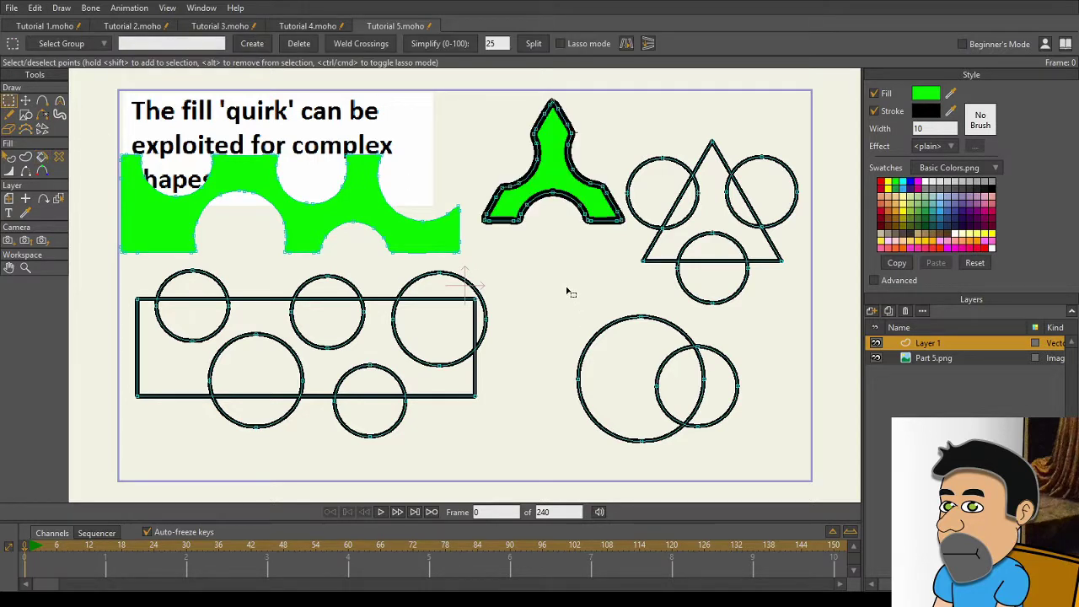
left_click(42, 157)
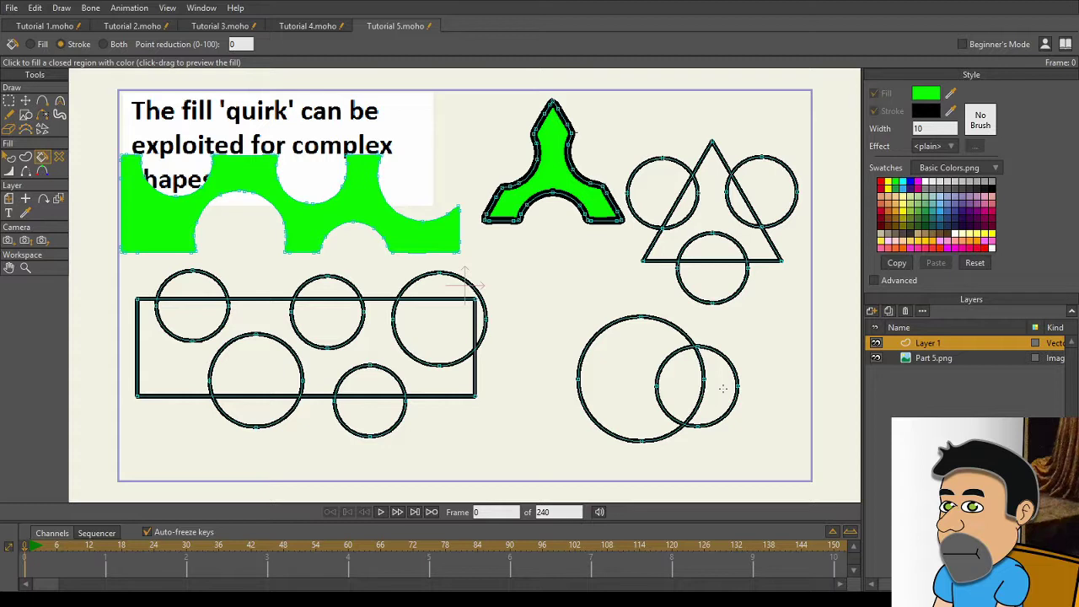
left_click(722, 388)
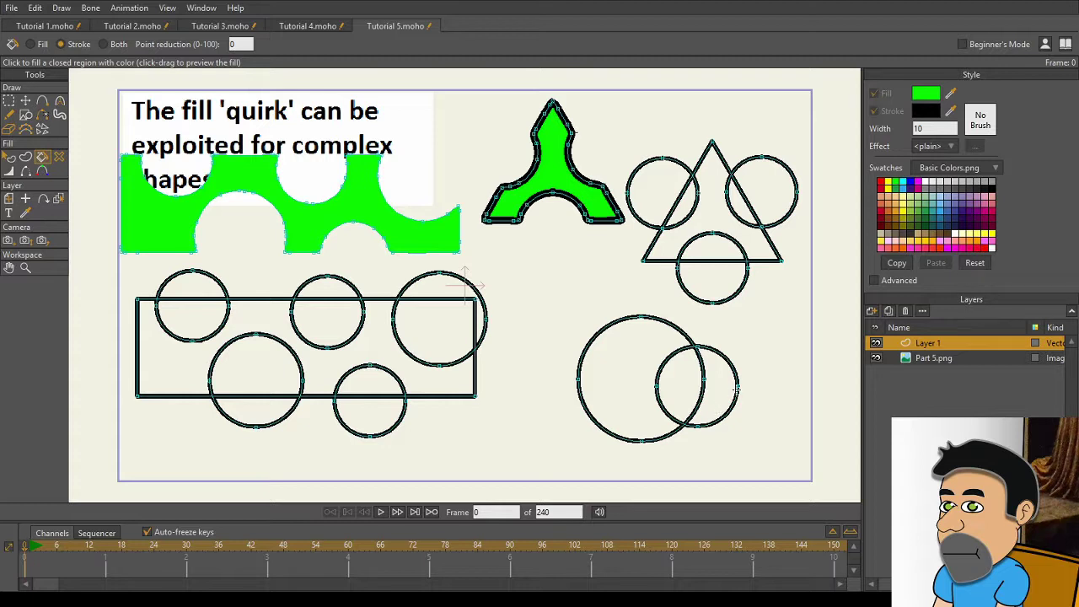
left_click(31, 44)
left_click(720, 392)
left_click(25, 99)
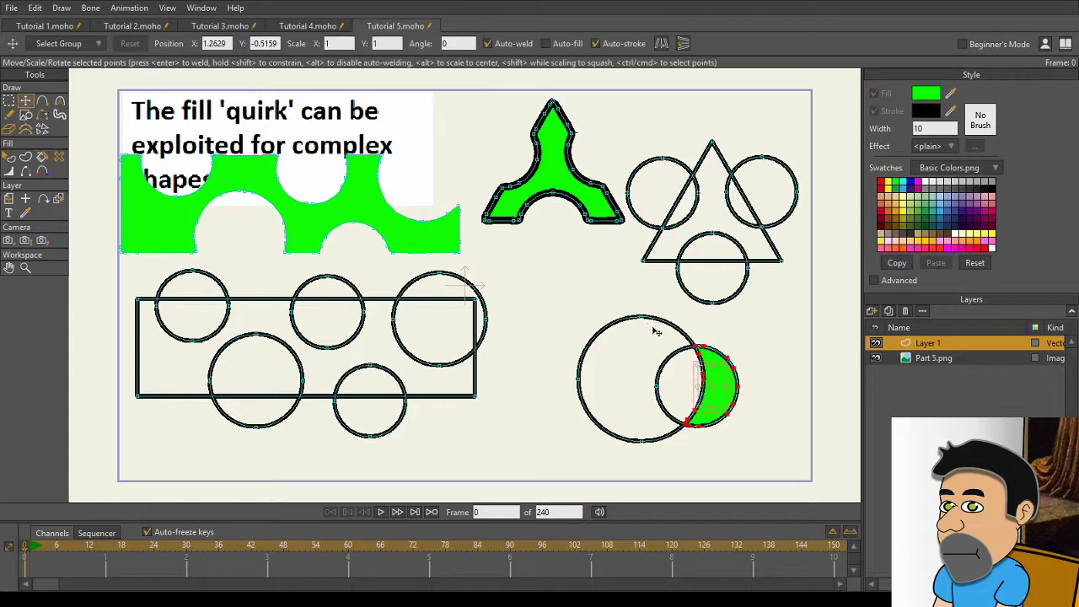
left_click_drag(717, 388, 796, 338)
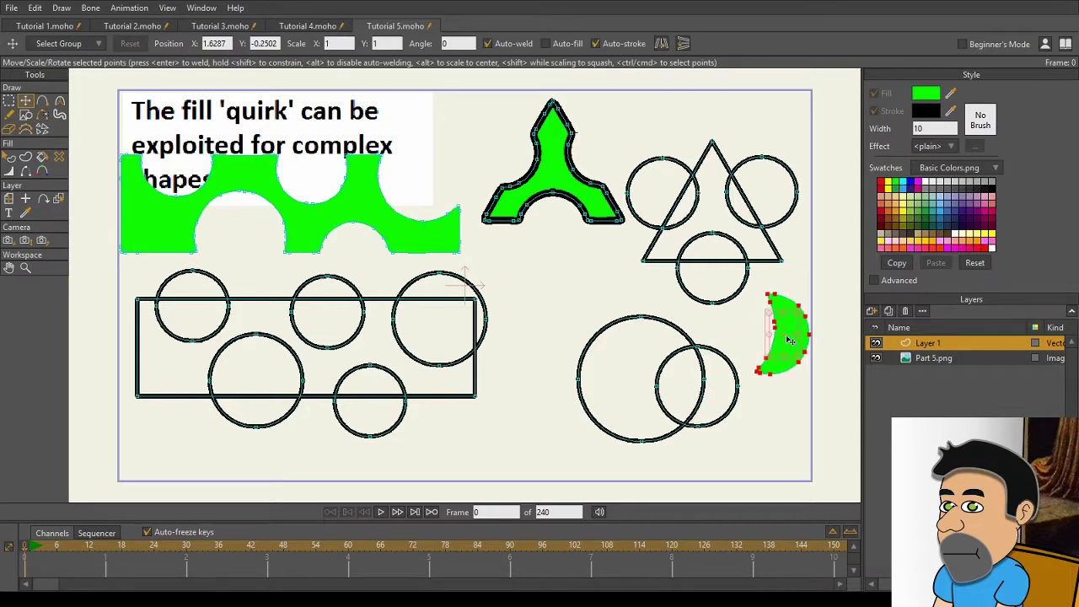
- Fill the large circle's crescent green and move it out to the left
left_click(42, 156)
left_click(630, 360)
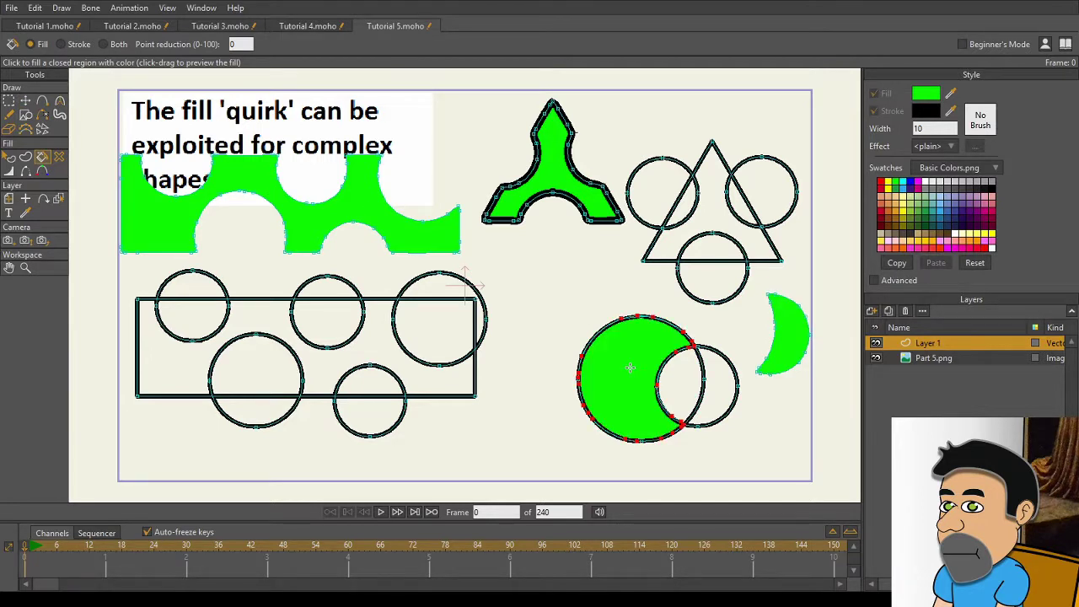
left_click(26, 99)
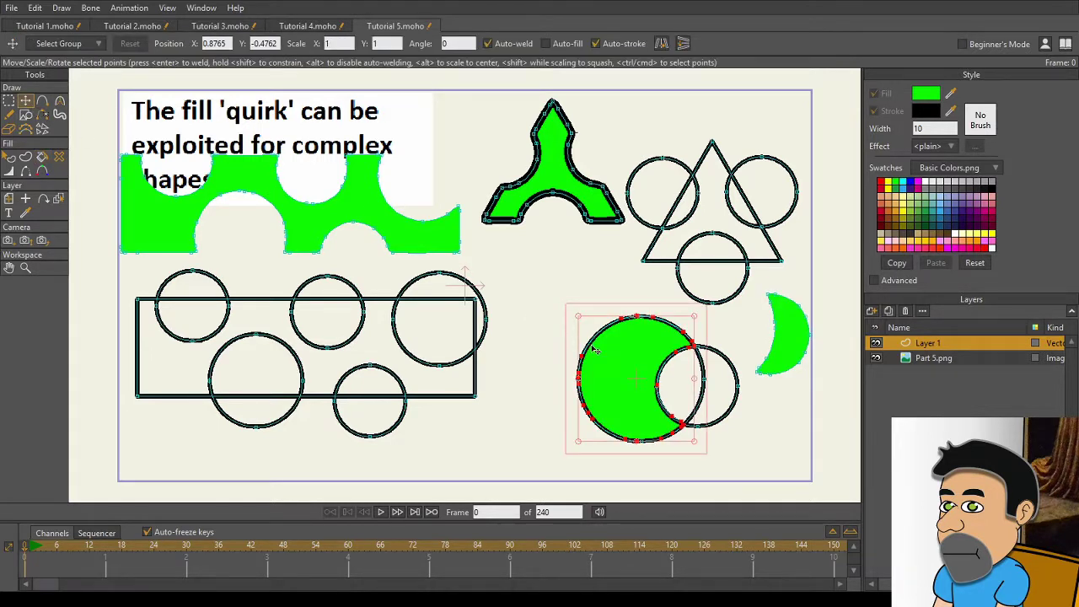
left_click_drag(624, 350, 492, 372)
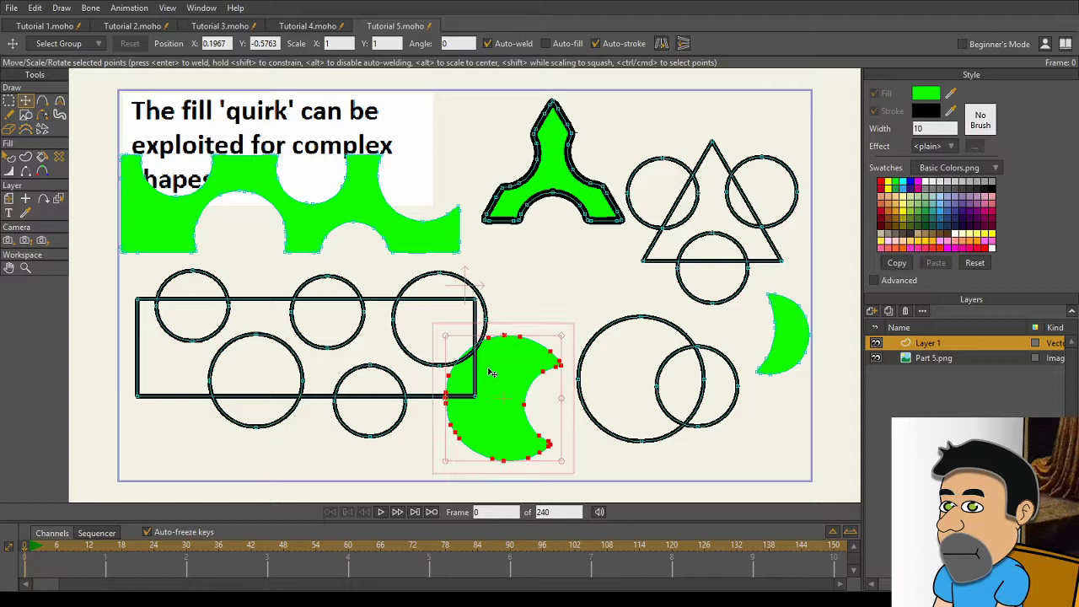